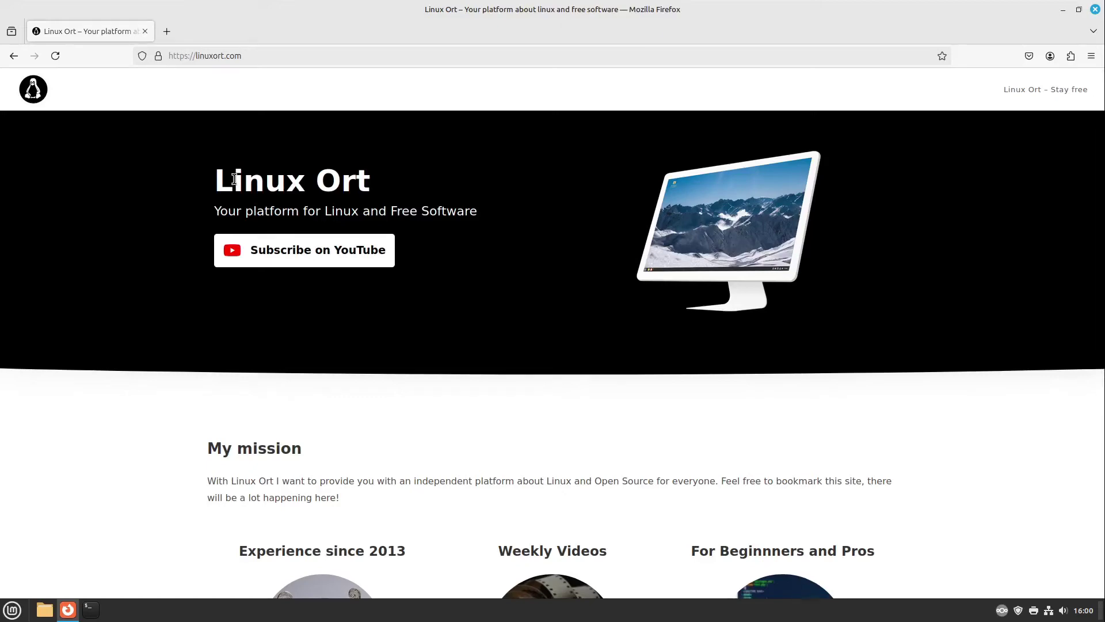
Step: Open rustdesk.com in a new Firefox tab beside the Linux Ort page
left_click(1063, 10)
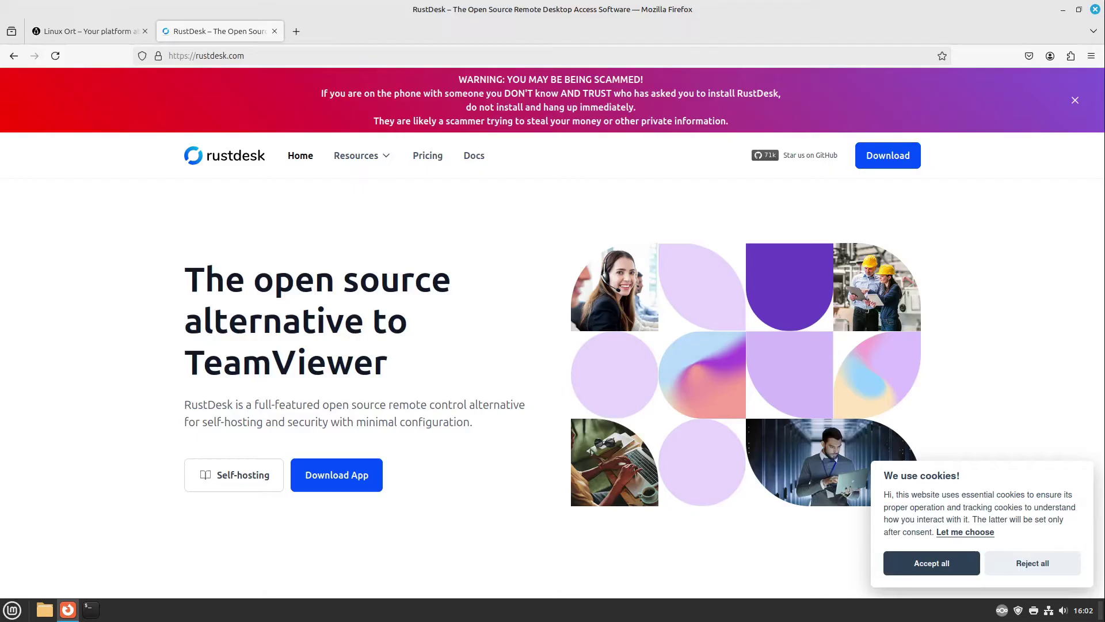
Step: Bring the Linux Ort tab back to the front and move the Firefox window out of view
left_click(116, 29)
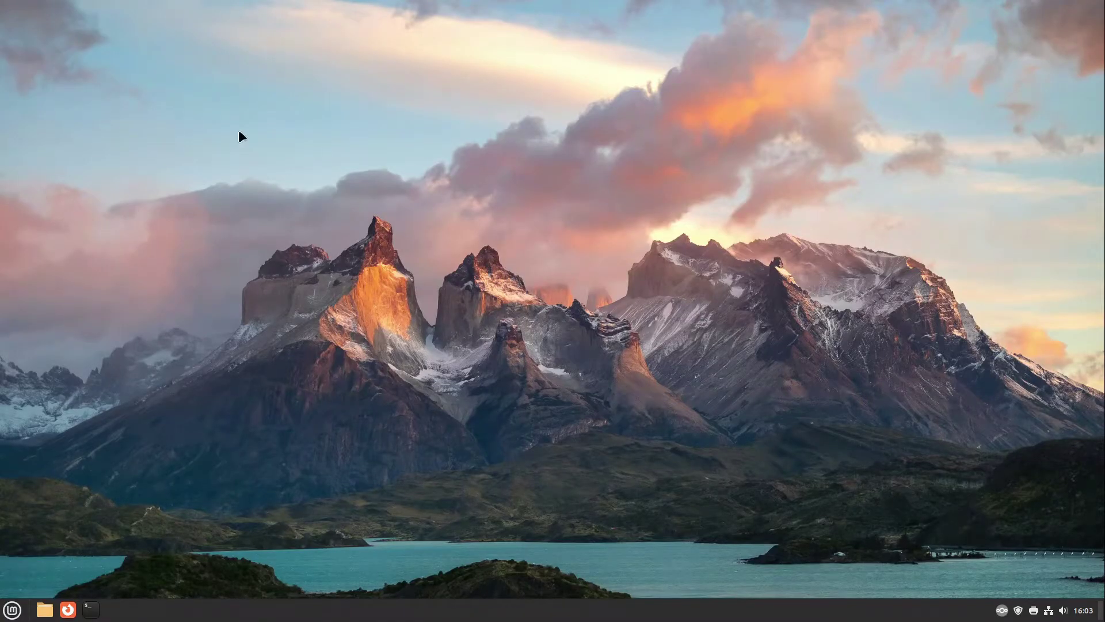
left_click_drag(162, 67, 461, 321)
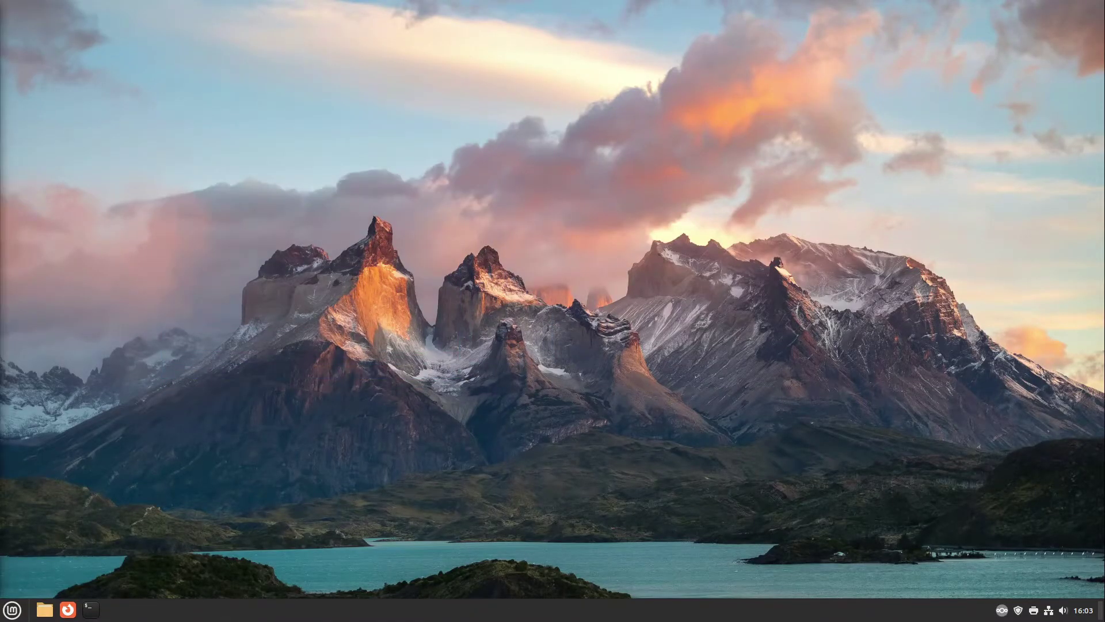
Step: Switch to the desert-wallpaper workspace from the workspace overview
key("ctrl+alt+Up")
left_click(696, 209)
left_click_drag(381, 133, 598, 364)
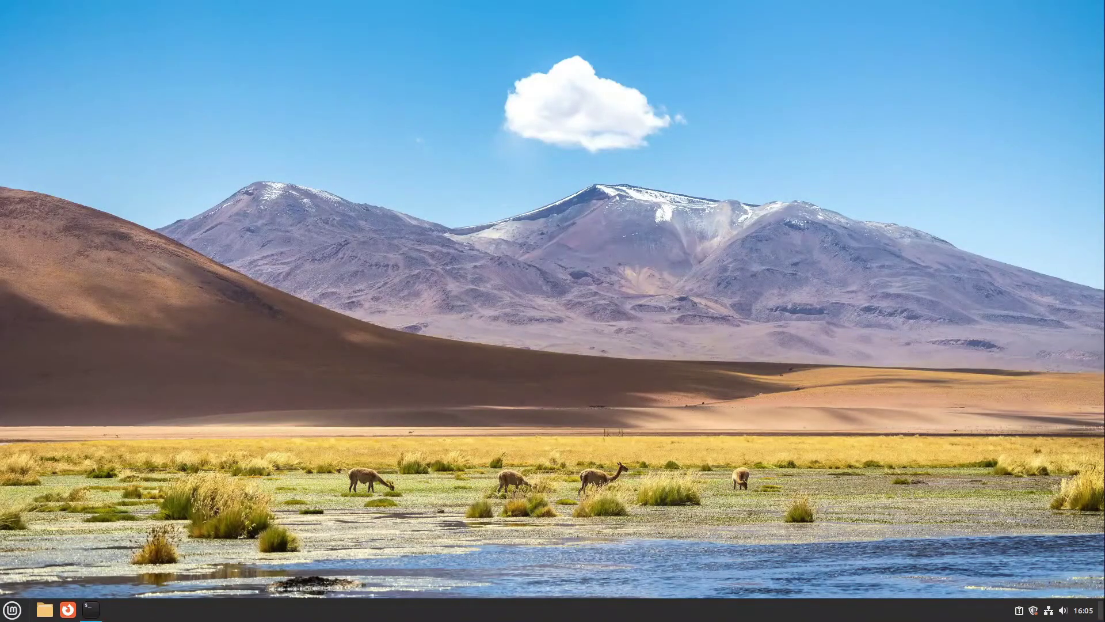
Step: Refresh the package lists with sudo apt update, entering the administrator password
left_click(92, 610)
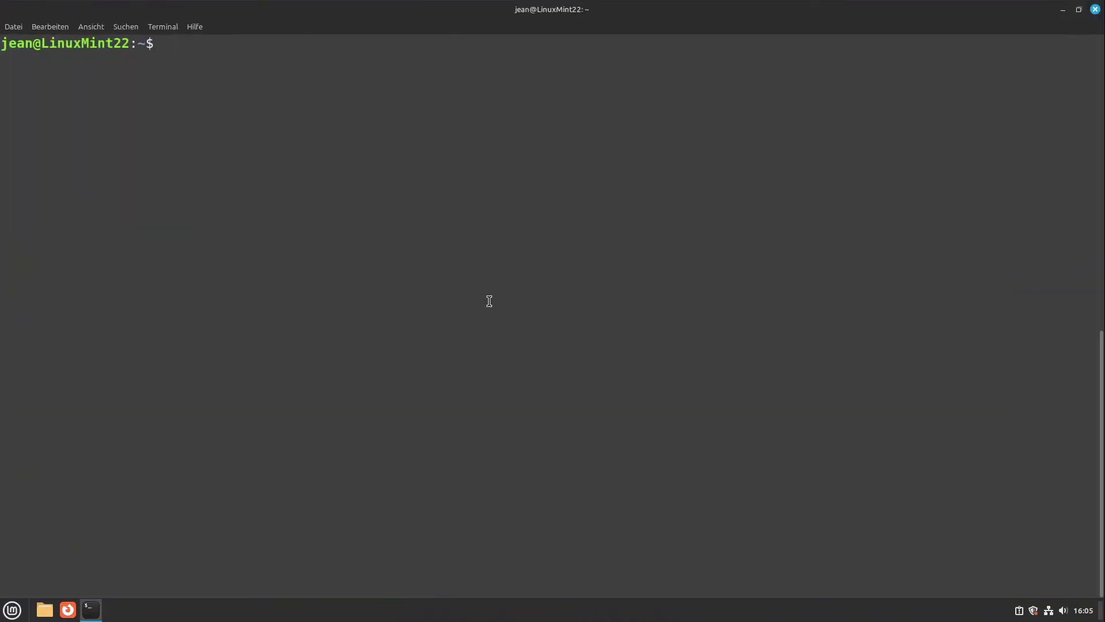
type("sudo apt update")
key("Return")
type("********")
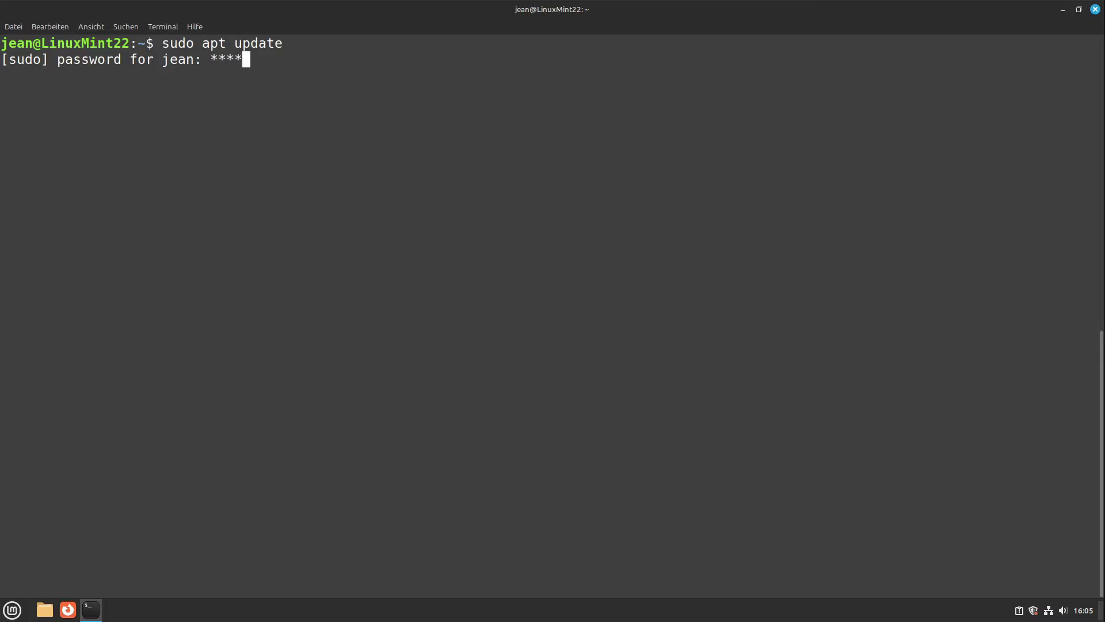
key("Return")
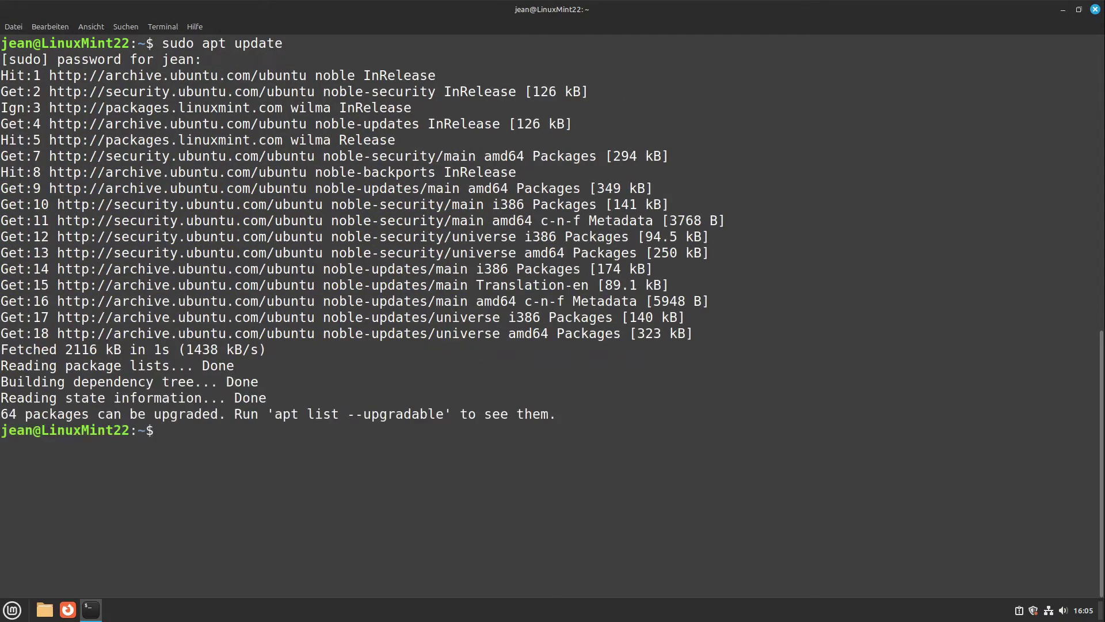
Step: Install xrdp and its dependencies with sudo apt install xrdp
type("sudo apt instal")
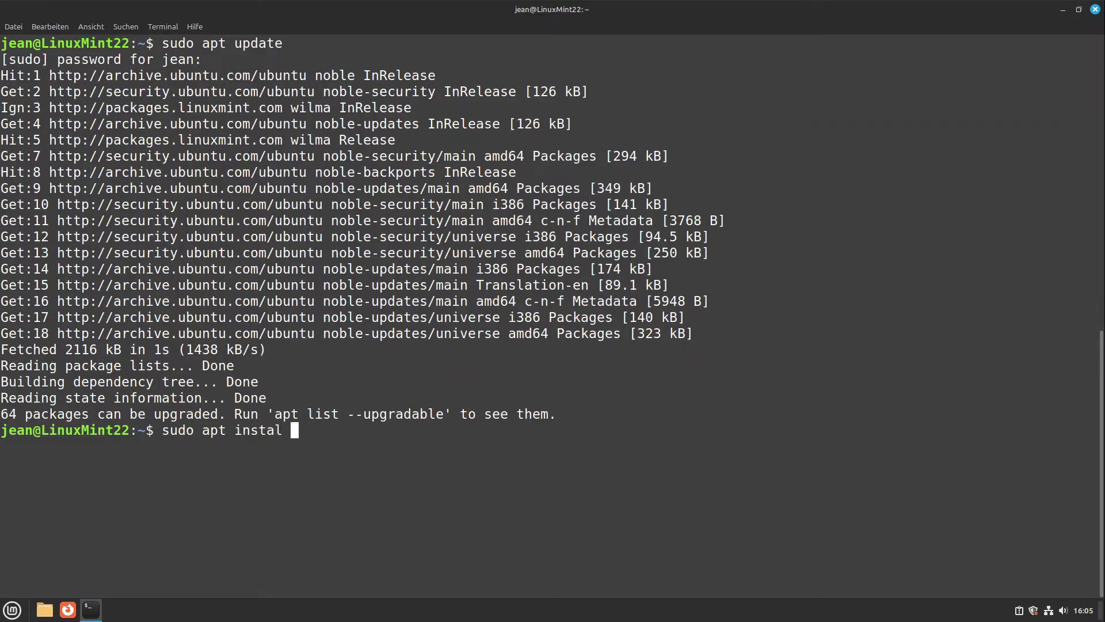
type("l xrdp")
key("Return")
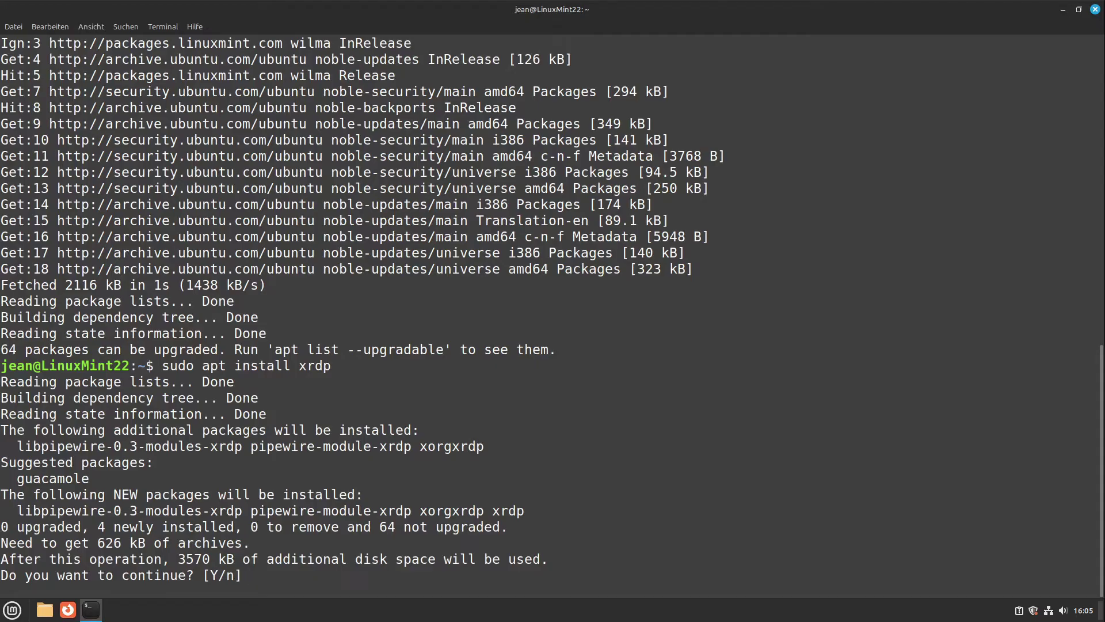
key("Return")
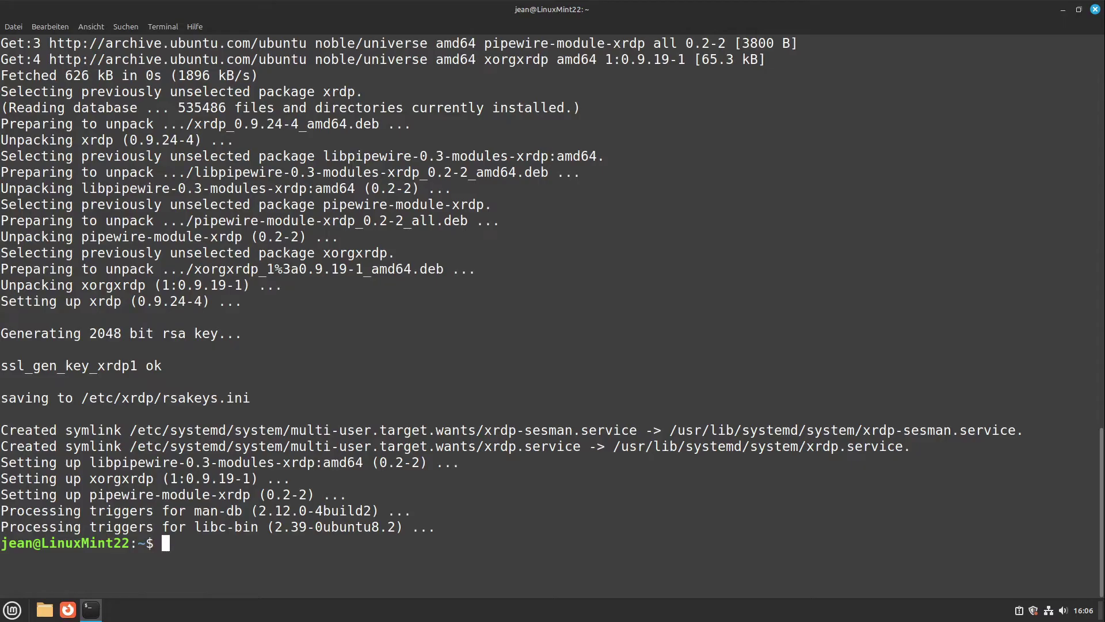
Step: Allow port 3389 through the firewall with sudo ufw allow 3389, then close the terminal
type("sudo ufw allow 3")
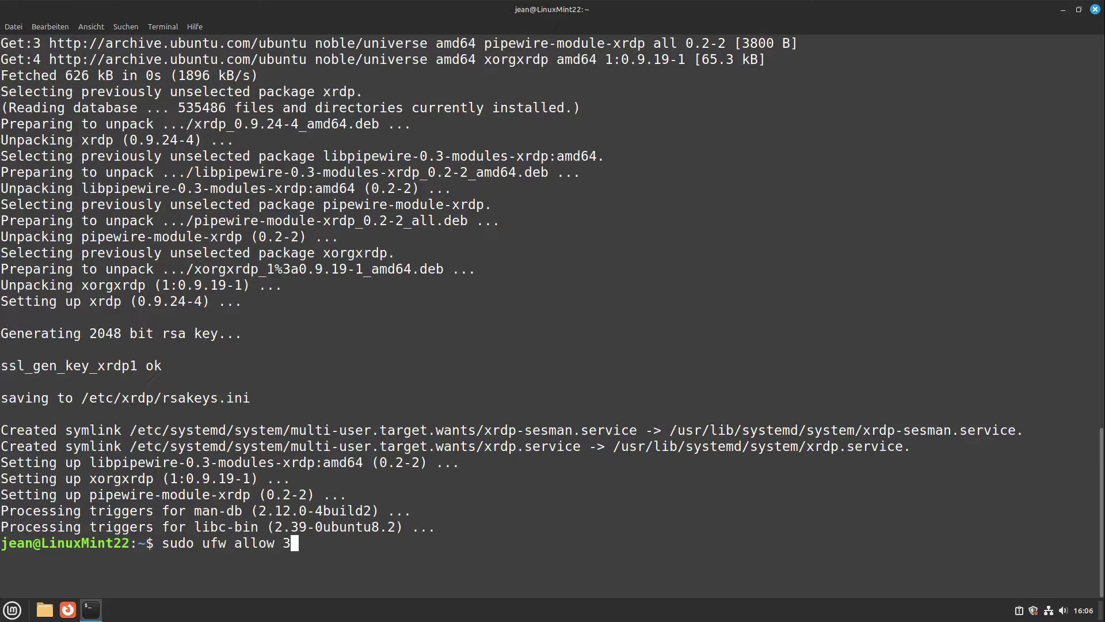
type("389")
key("Return")
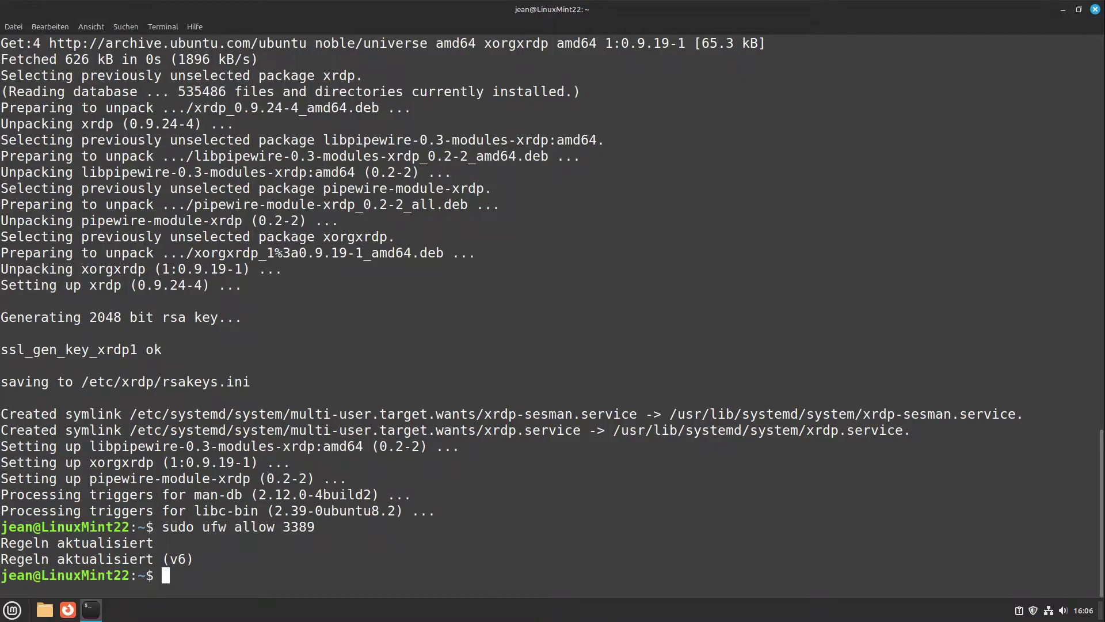
left_click(1094, 10)
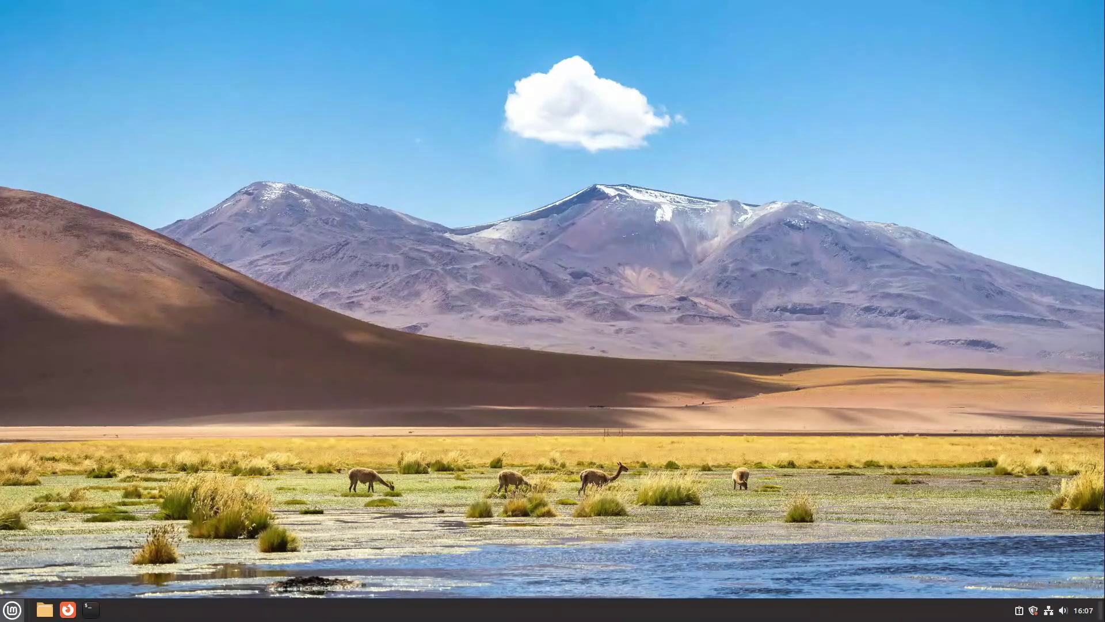
Step: Log out of the Cinnamon session from the Mint menu
left_click(13, 610)
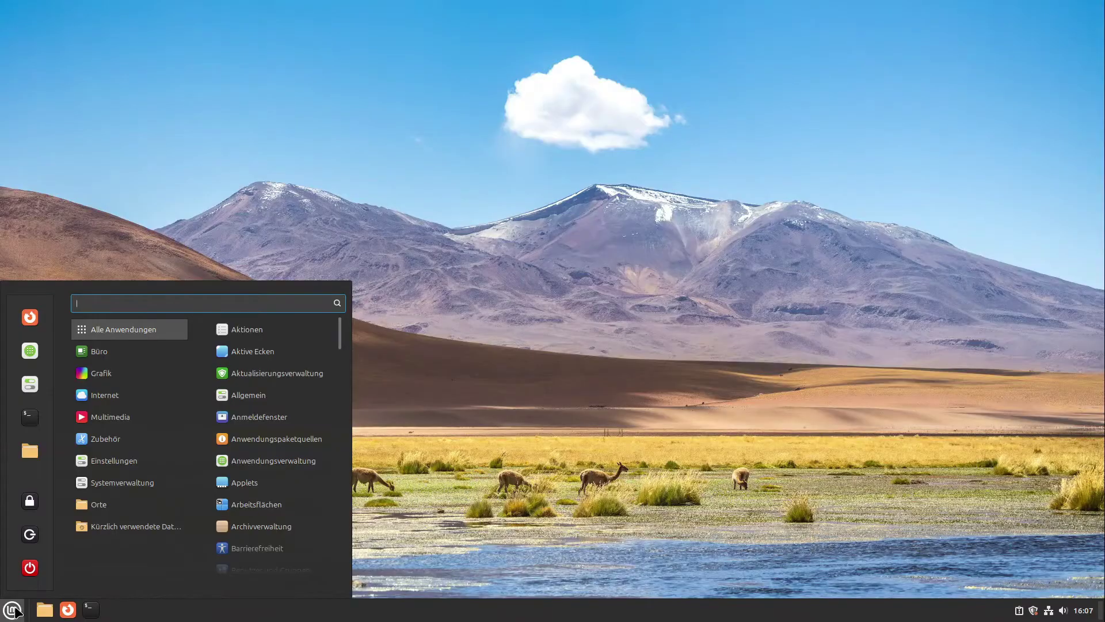
left_click(31, 534)
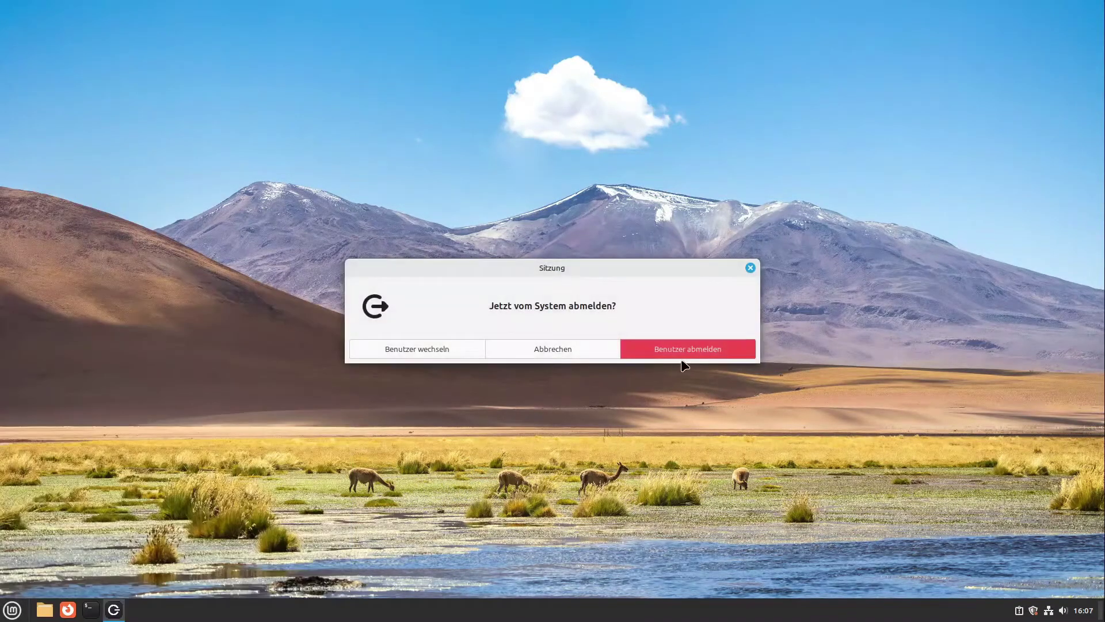
left_click(679, 353)
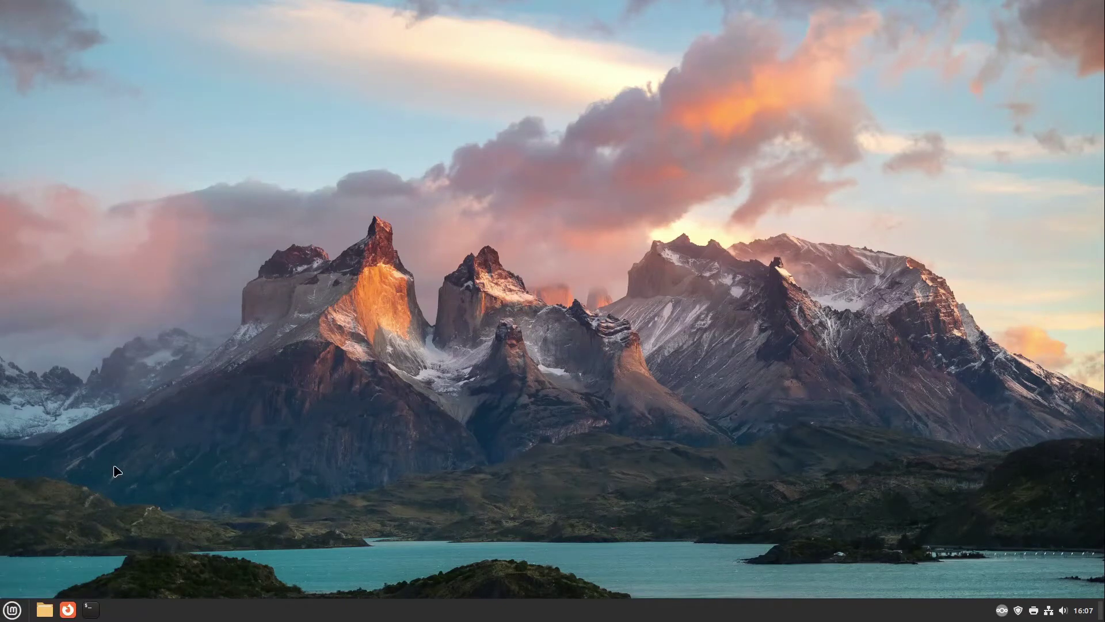
Step: Launch Software Manager, search for remmina and open the GTK+ Remmina package
left_click(17, 609)
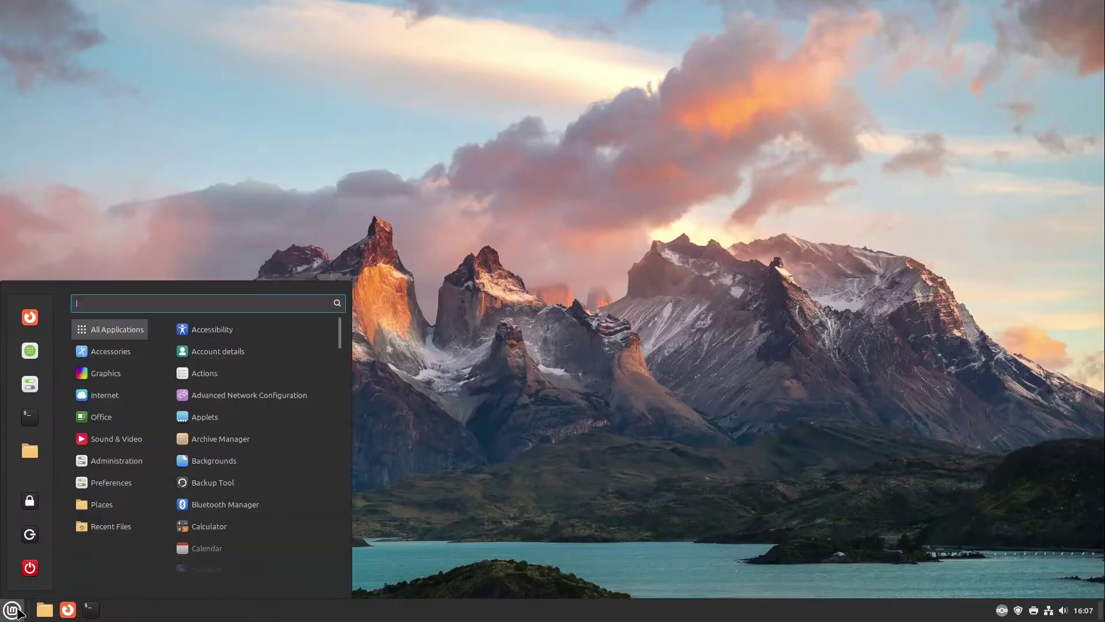
left_click(30, 350)
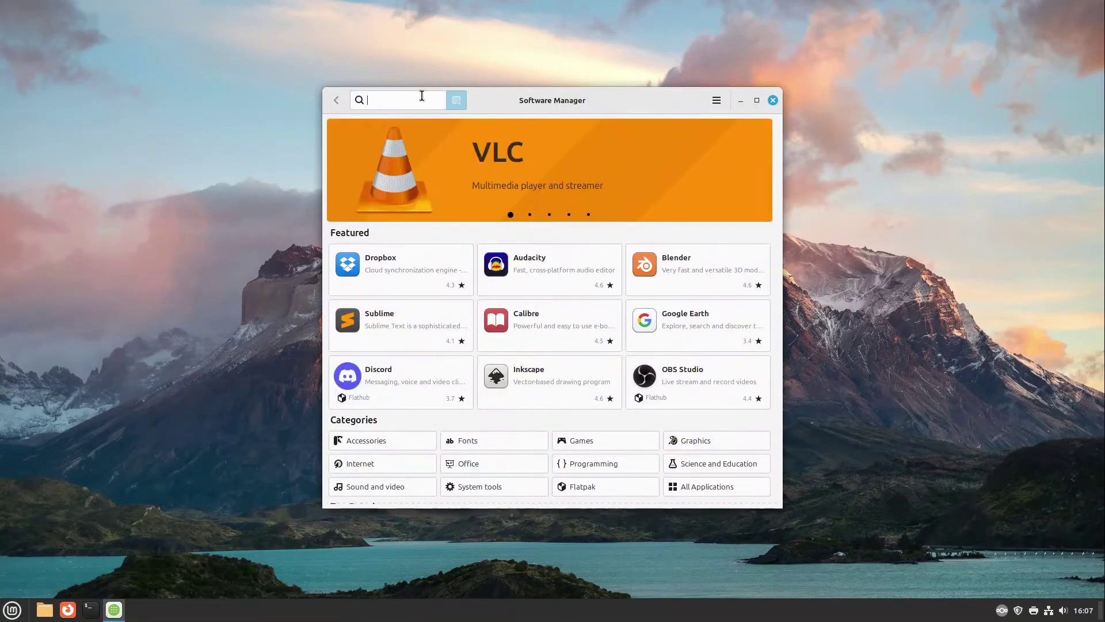
left_click(420, 98)
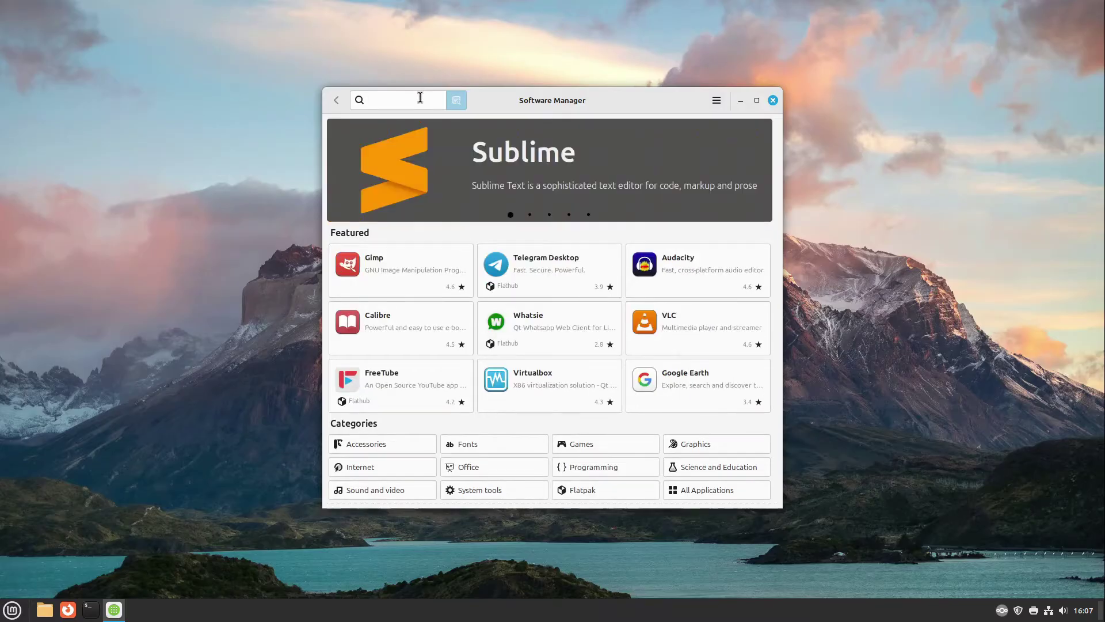
type("remmina")
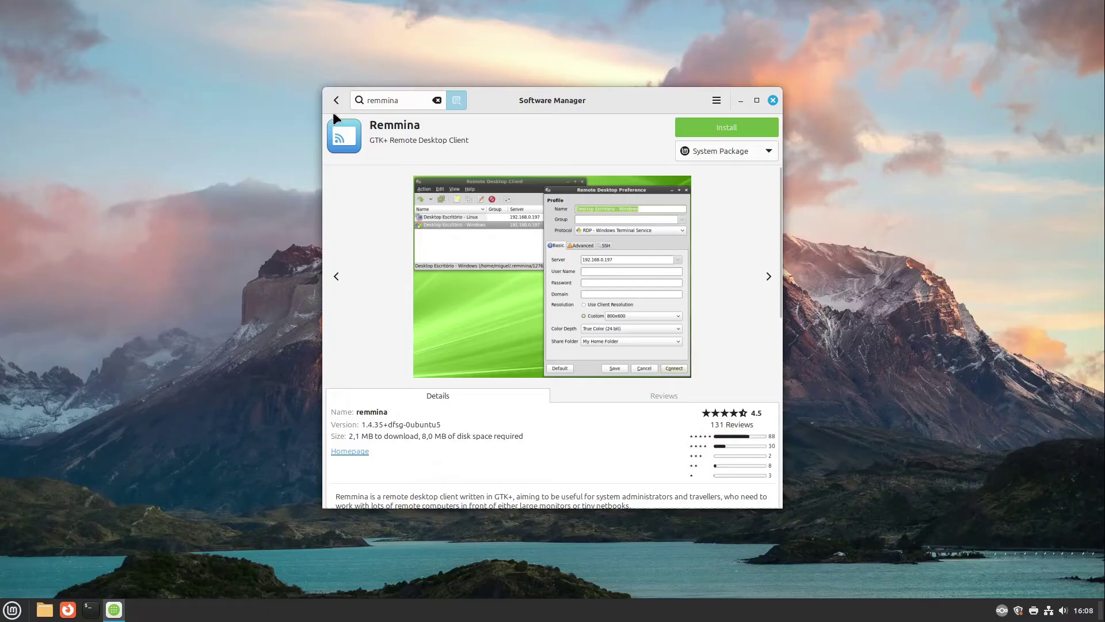
left_click(336, 100)
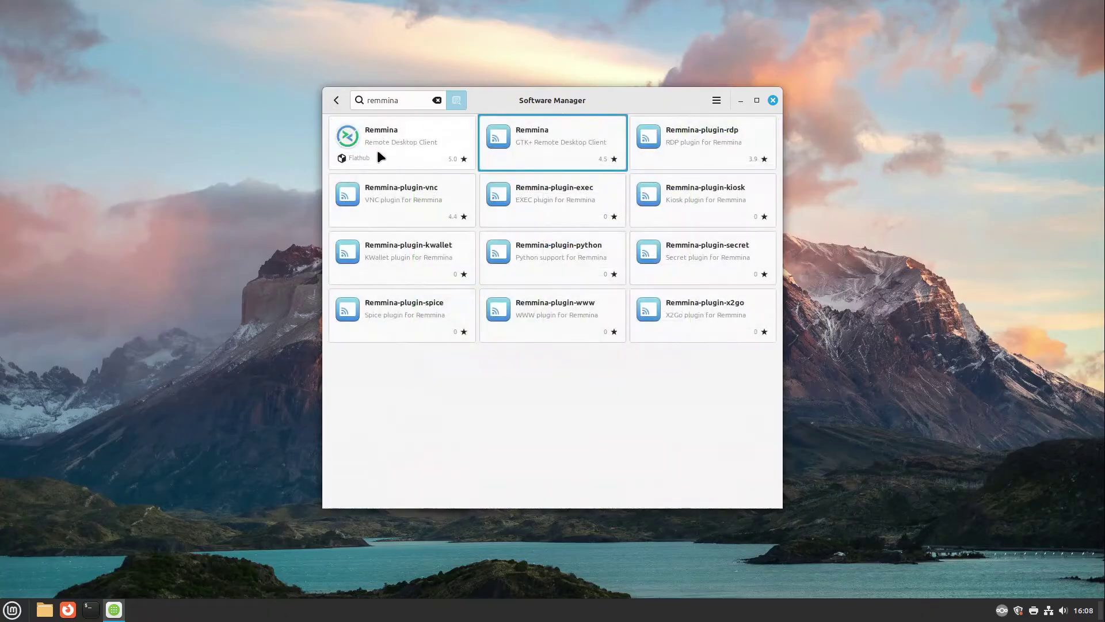
left_click(563, 158)
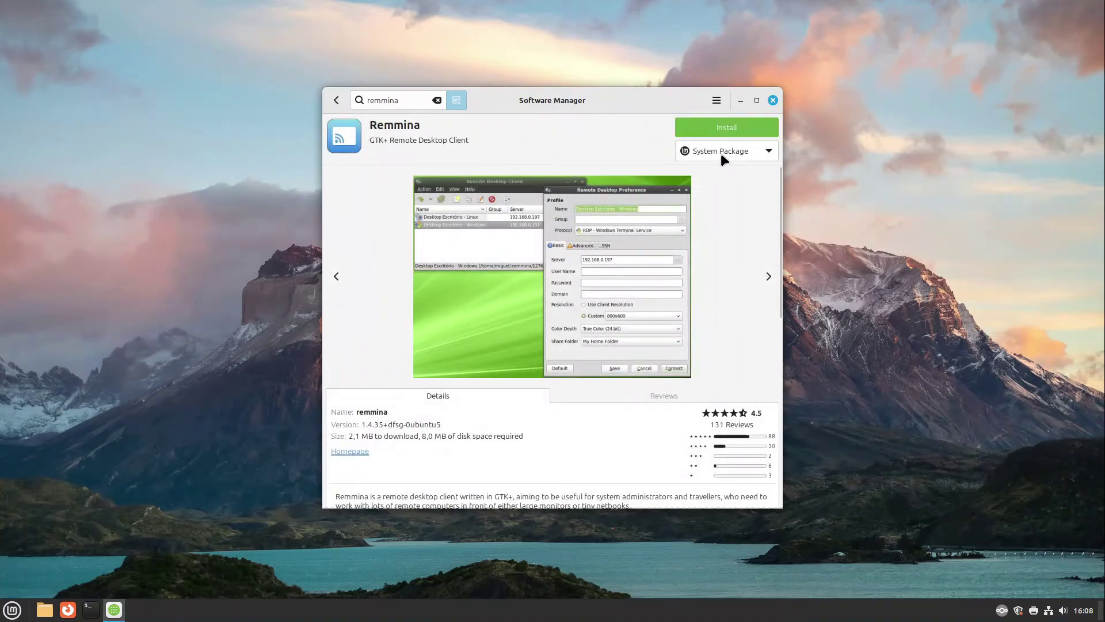
Step: Install Remmina as a System Package with its extra packages, authorising with the password
left_click(724, 153)
left_click(722, 149)
left_click(719, 126)
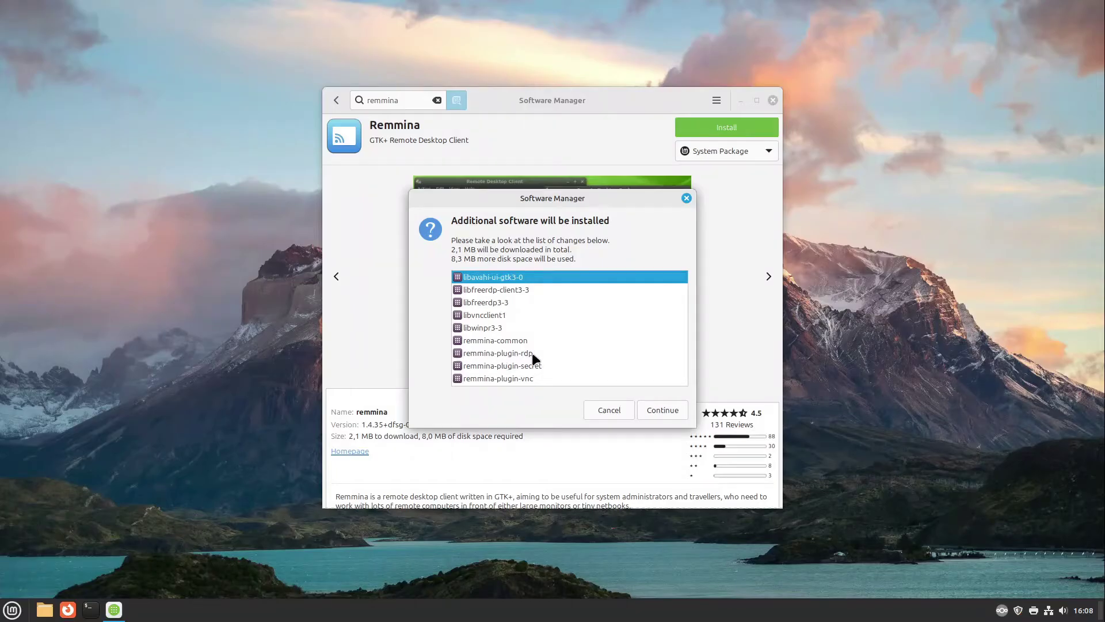
left_click(661, 410)
type("********")
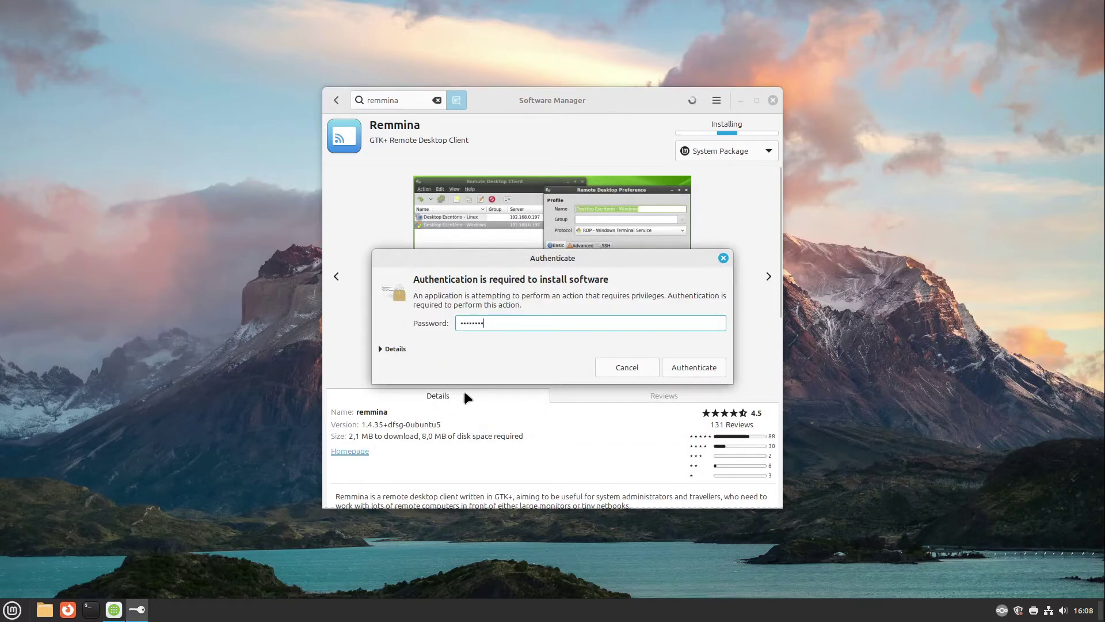
key("Return")
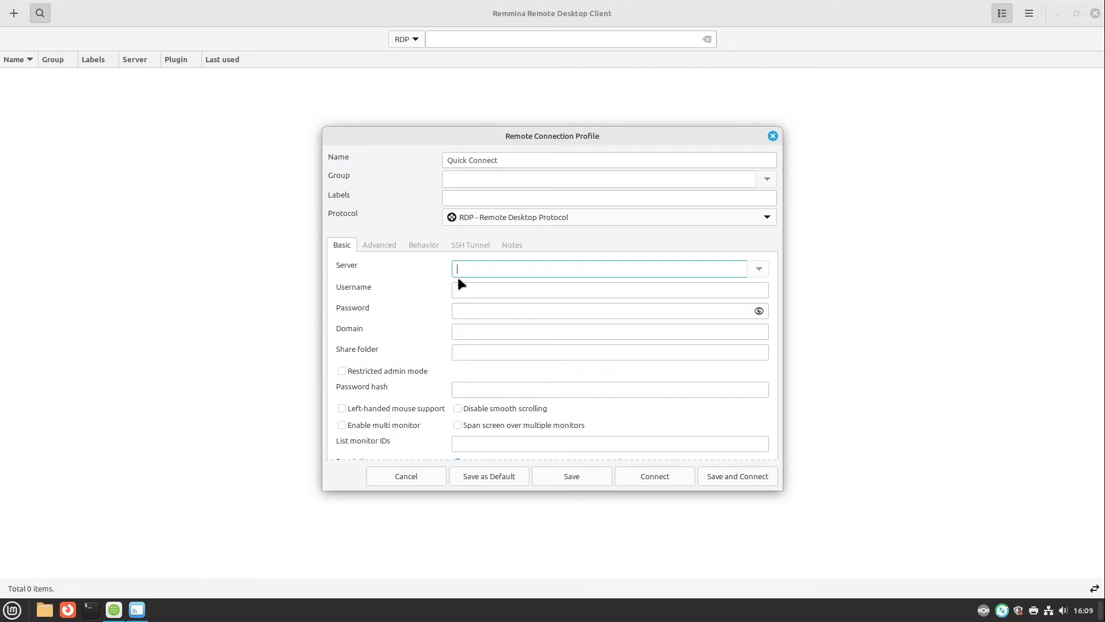
Step: Log in to the desert machine's desktop session with the account password
mouse_move(2, 1)
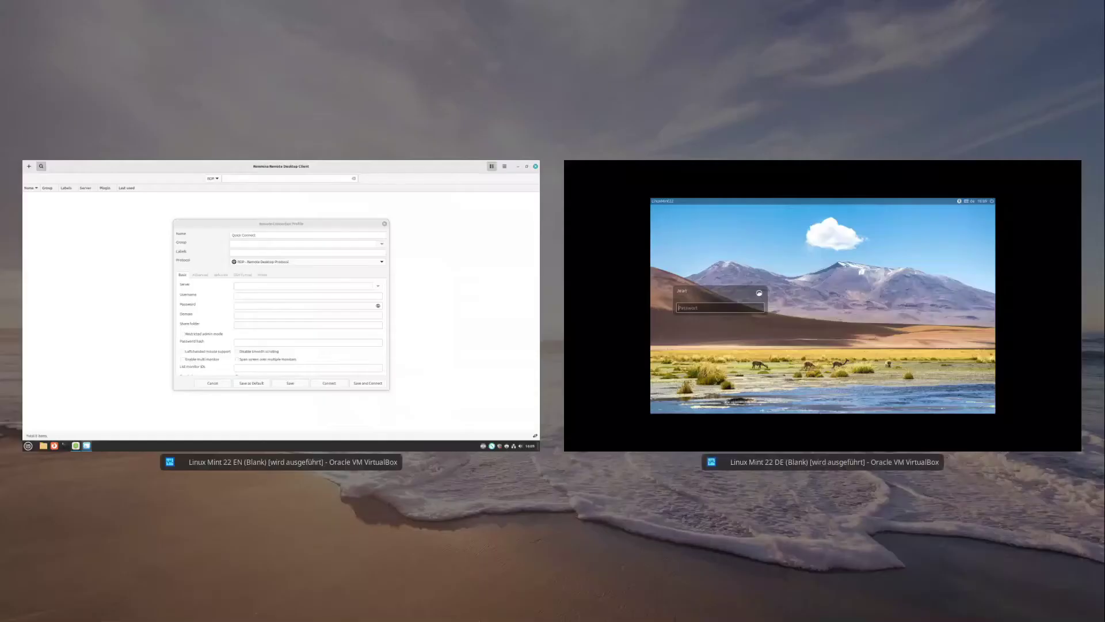
left_click(712, 301)
type("••••••")
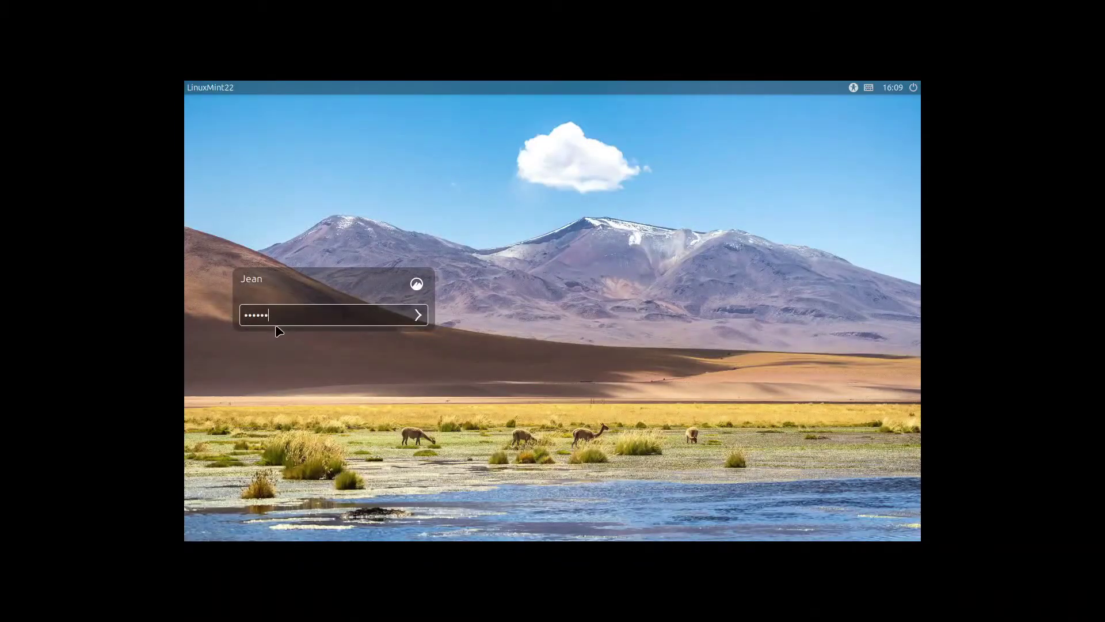
key("Return")
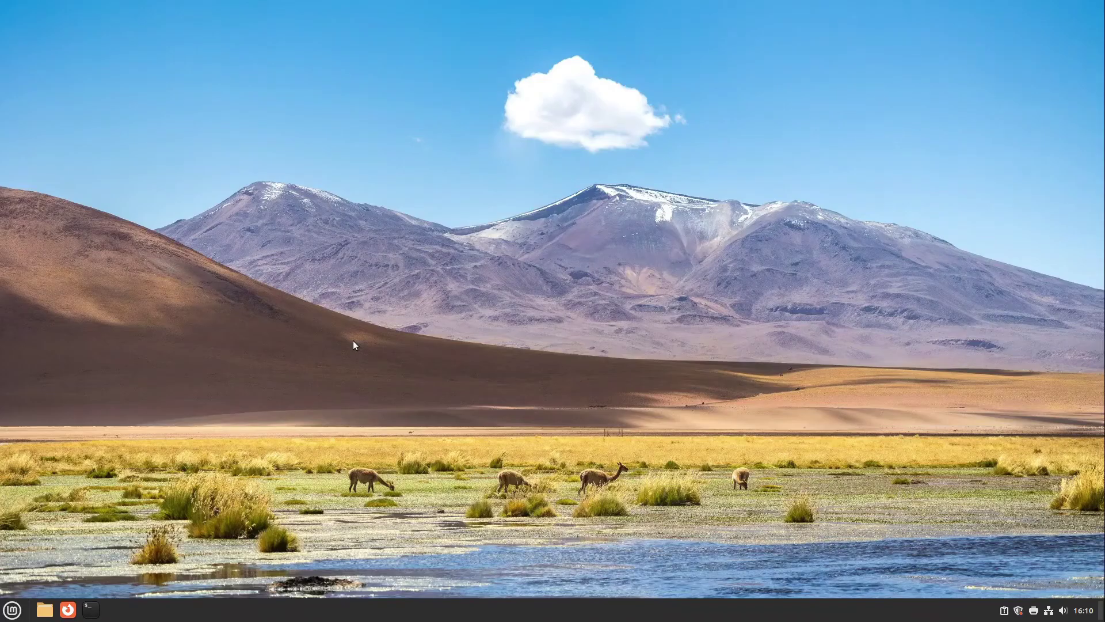
Step: Read the wired IPv4 address 192.168.178.61 in Netzwerkeinstellungen, then close it
left_click(1049, 612)
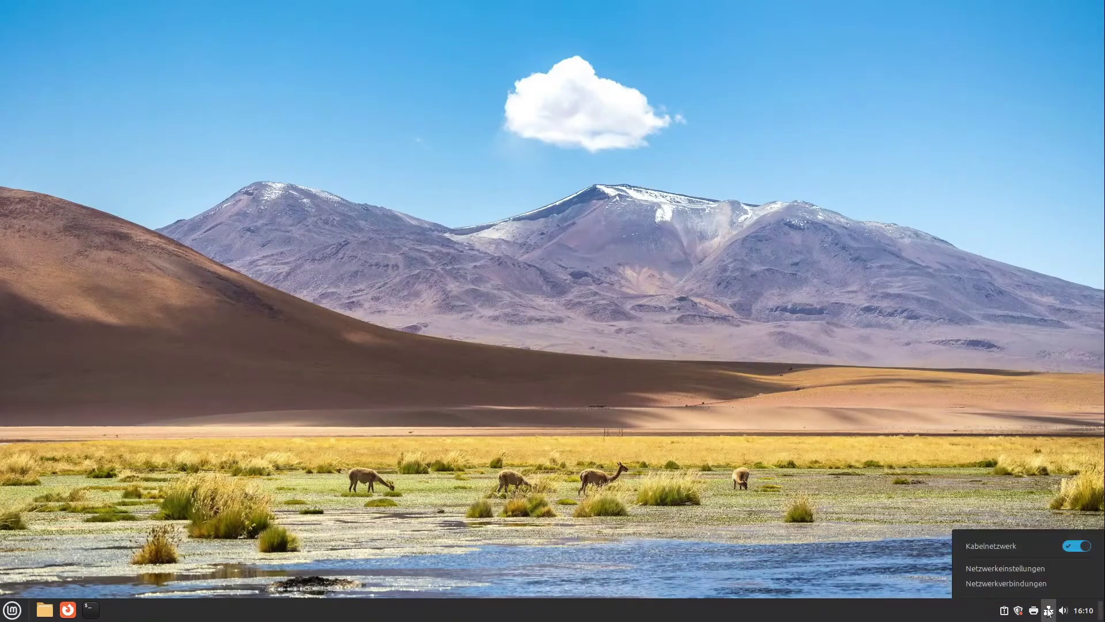
left_click(1007, 574)
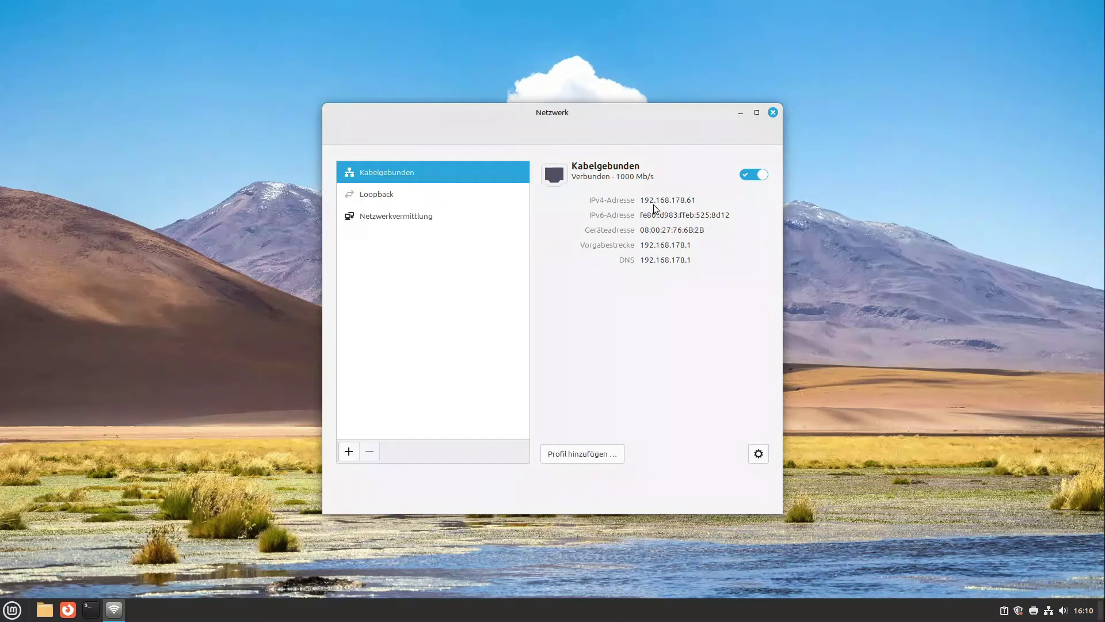
left_click(773, 112)
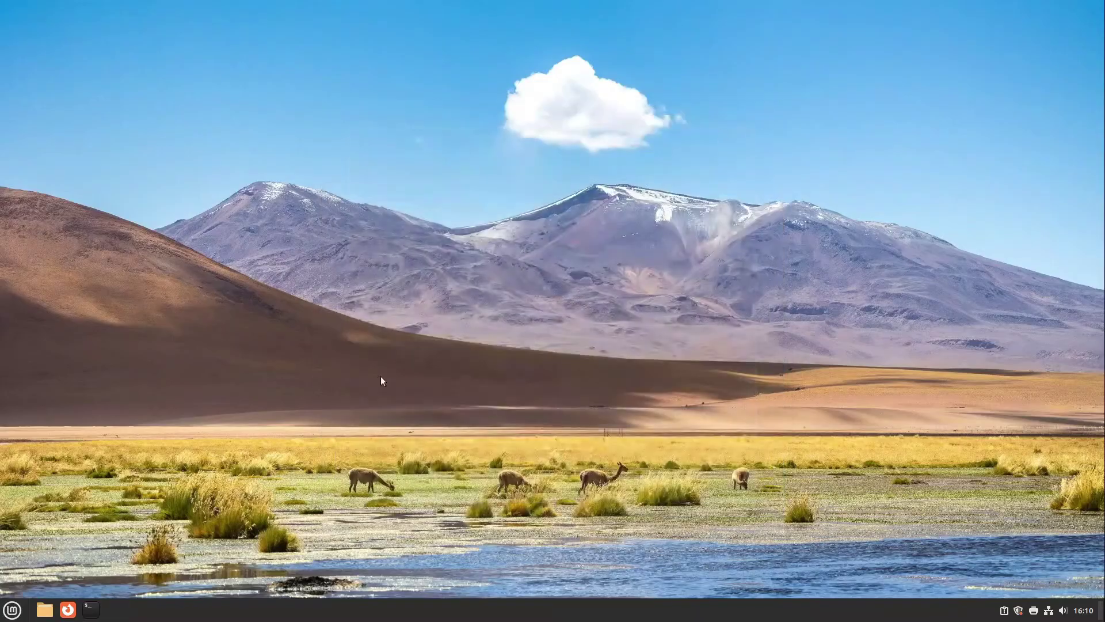
Step: Log out of the desert machine's session and restore the Remmina window
left_click(12, 609)
left_click(29, 533)
left_click(627, 345)
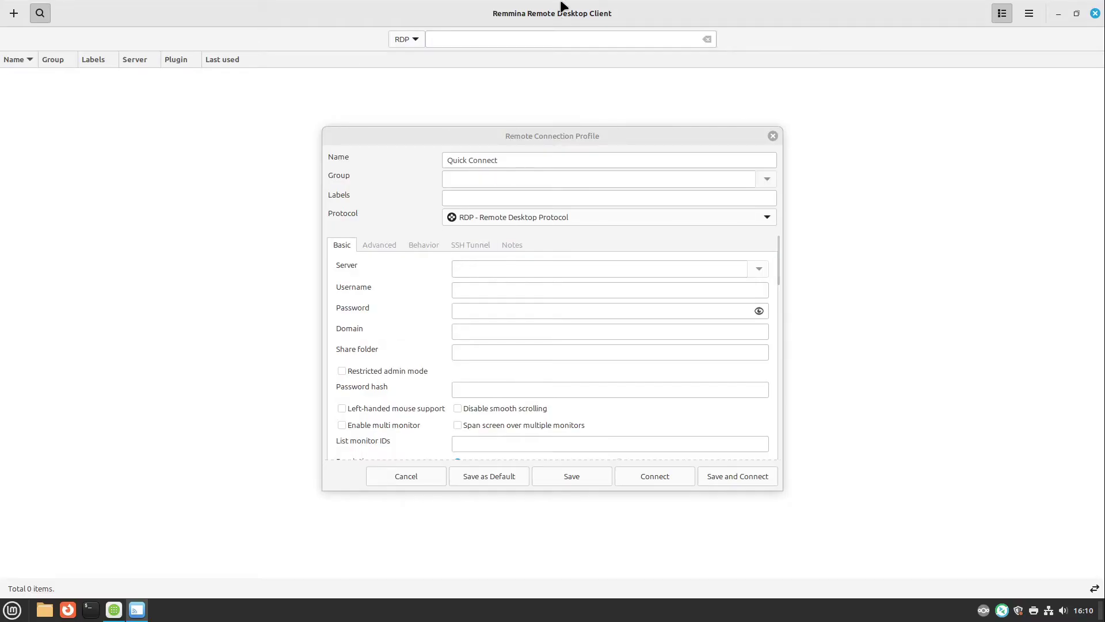
left_click_drag(562, 8, 538, 3)
Step: Enter server 192.168.178.61 and the remote account's username in the profile
left_click(499, 268)
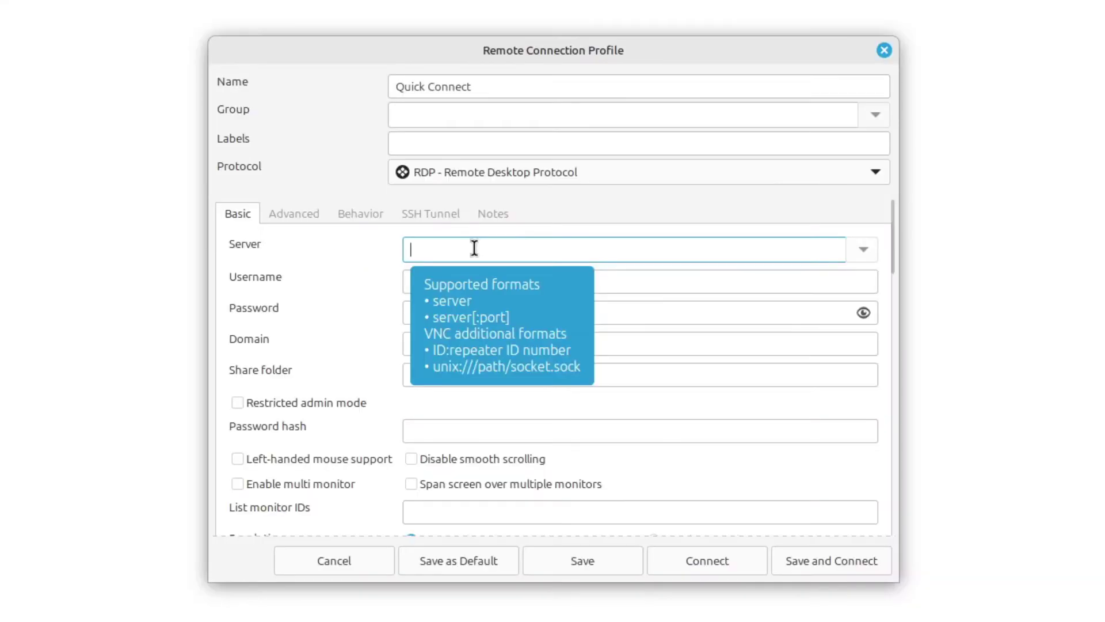
type("1")
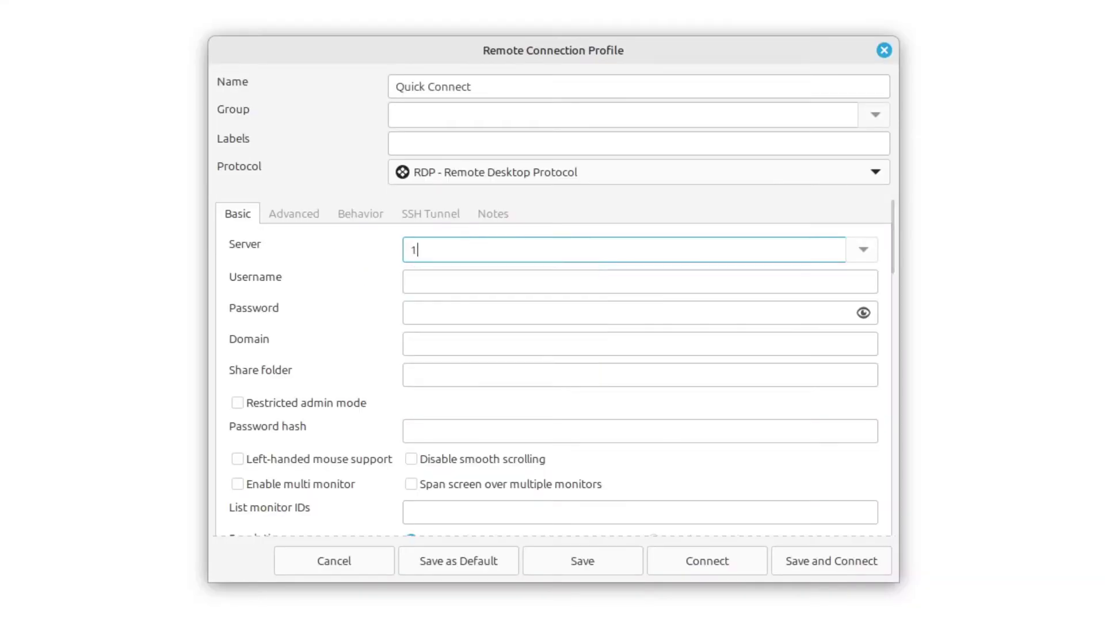
type("92.168.178.61")
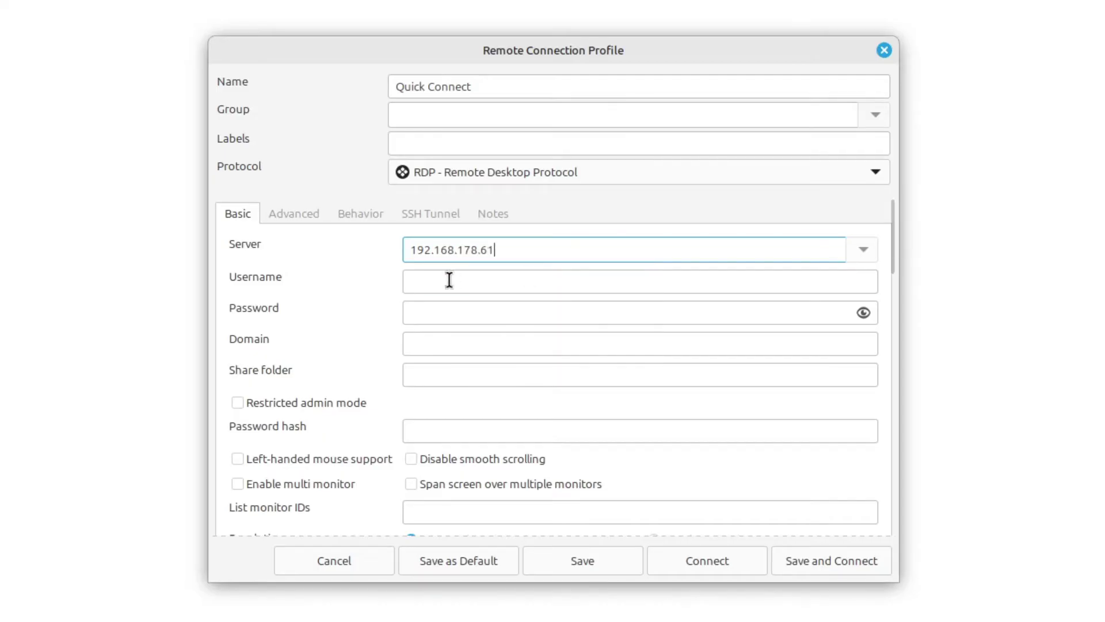
left_click(450, 279)
type("jean")
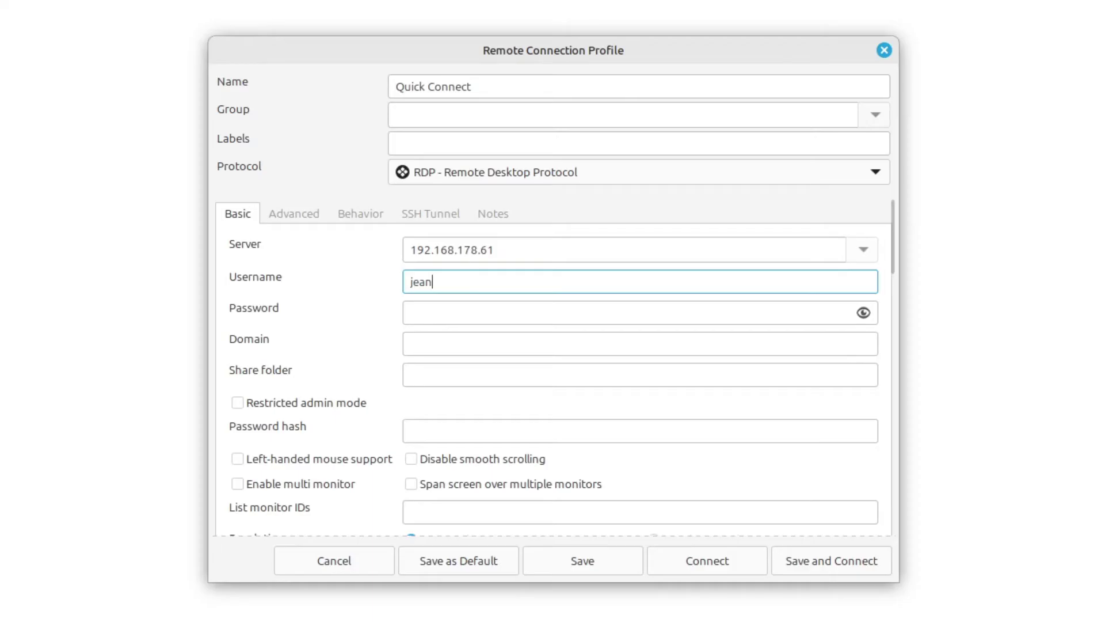
Step: Check the user name in a terminal, then enter the account password
key("ctrl+alt+t")
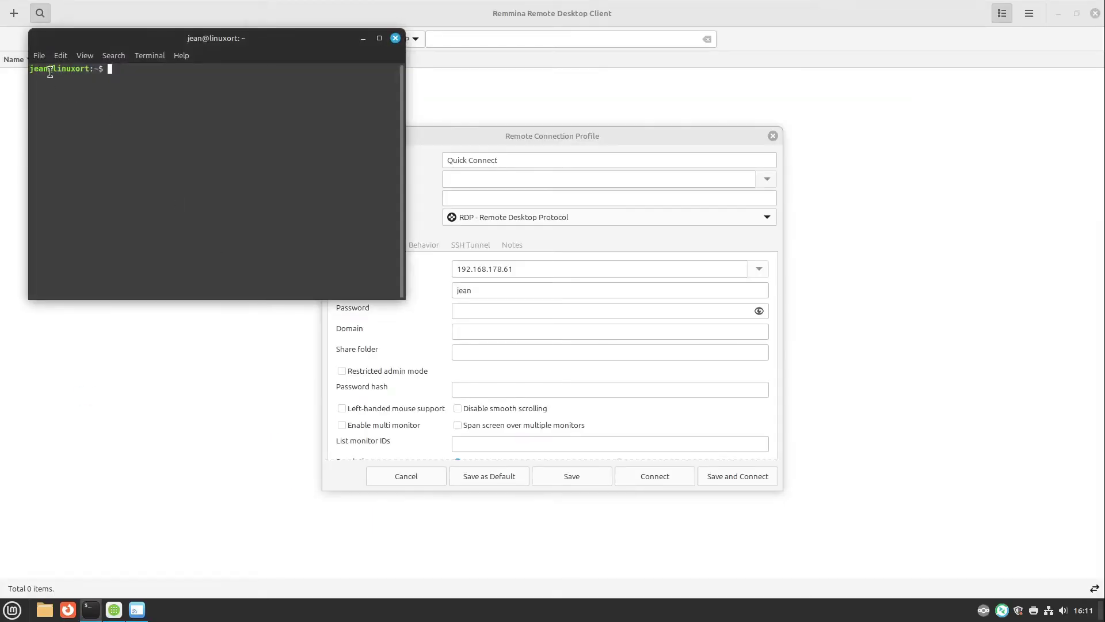
left_click_drag(51, 72, 26, 71)
left_click(396, 38)
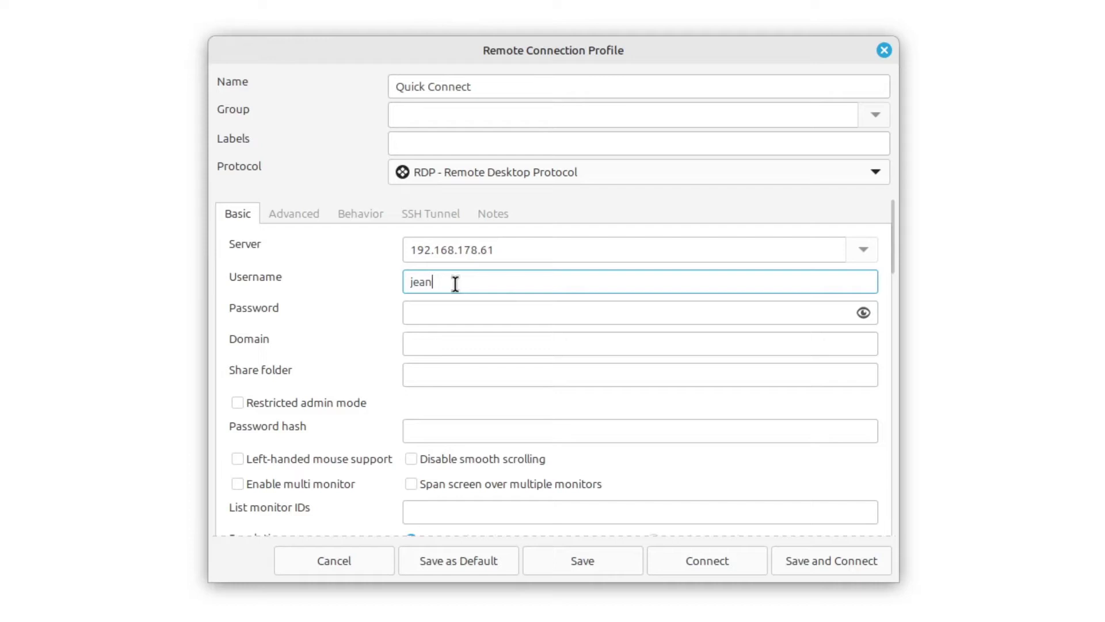
left_click(476, 311)
type("password")
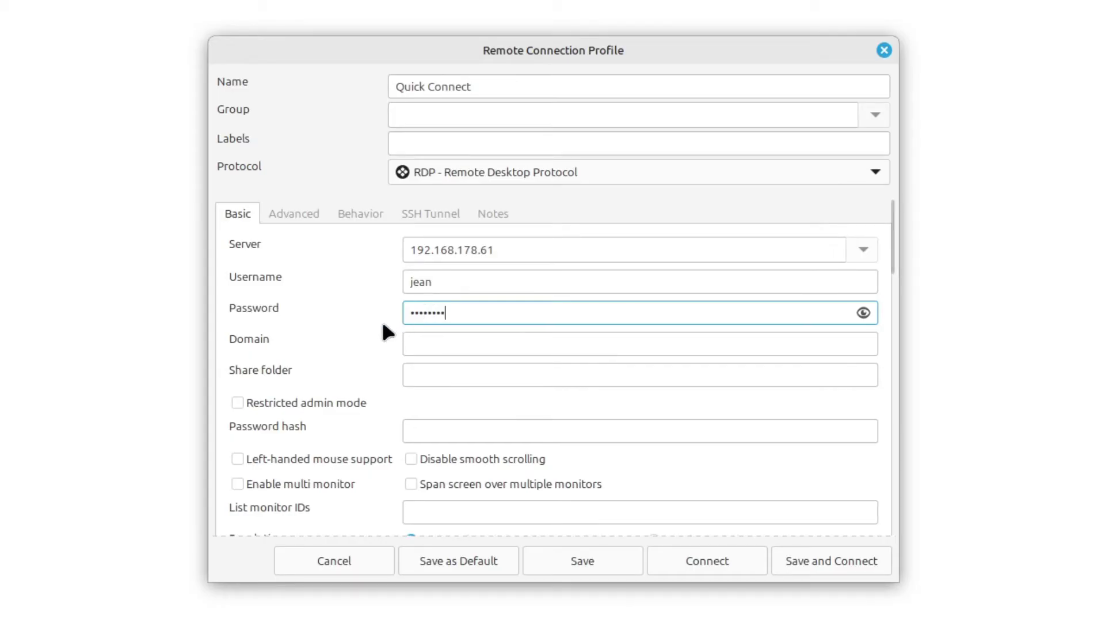
Step: Rename the profile to 'My second Linux Mint machine' and use Save and Connect
triple_click(528, 92)
type("My s")
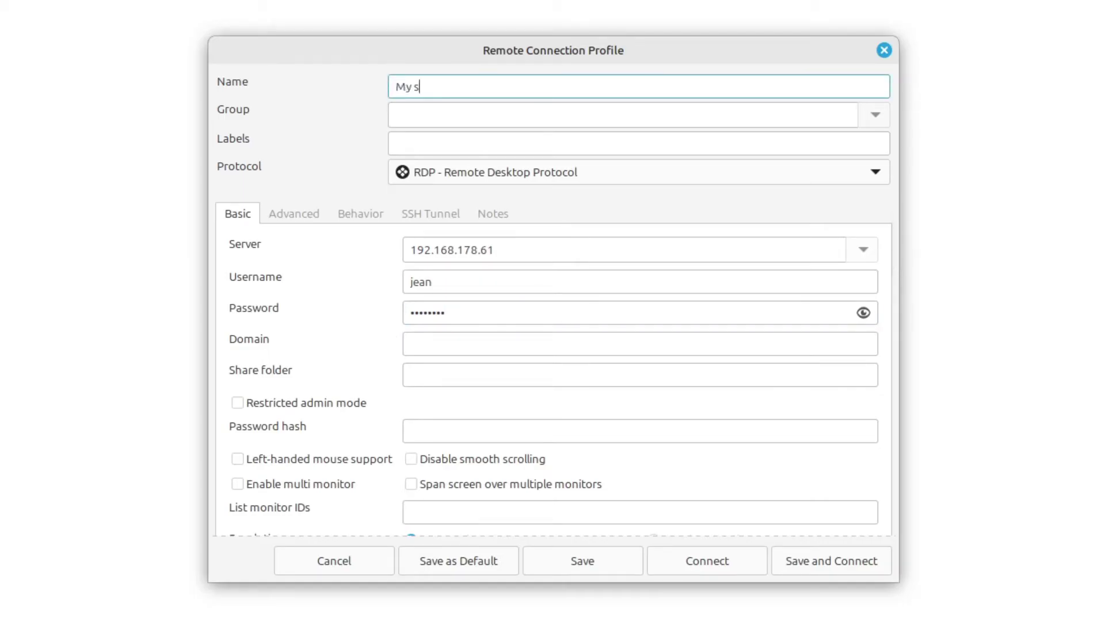
type("econd Linux Mint machine")
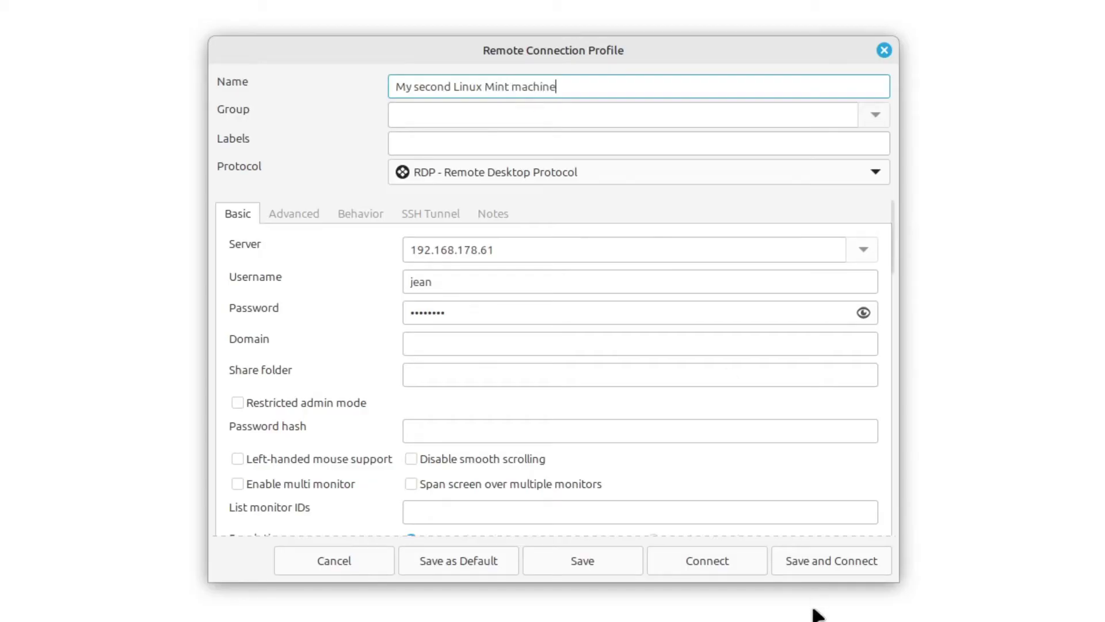
left_click(813, 551)
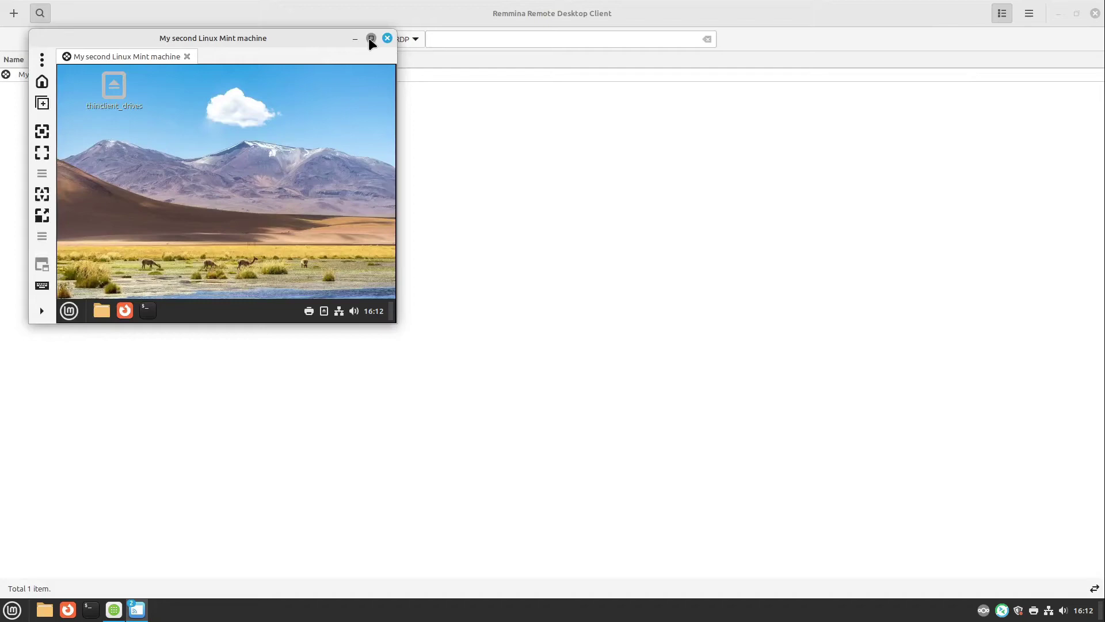
Step: Maximize the remote session window and switch it to full screen
left_click(371, 38)
key("ctrl+f")
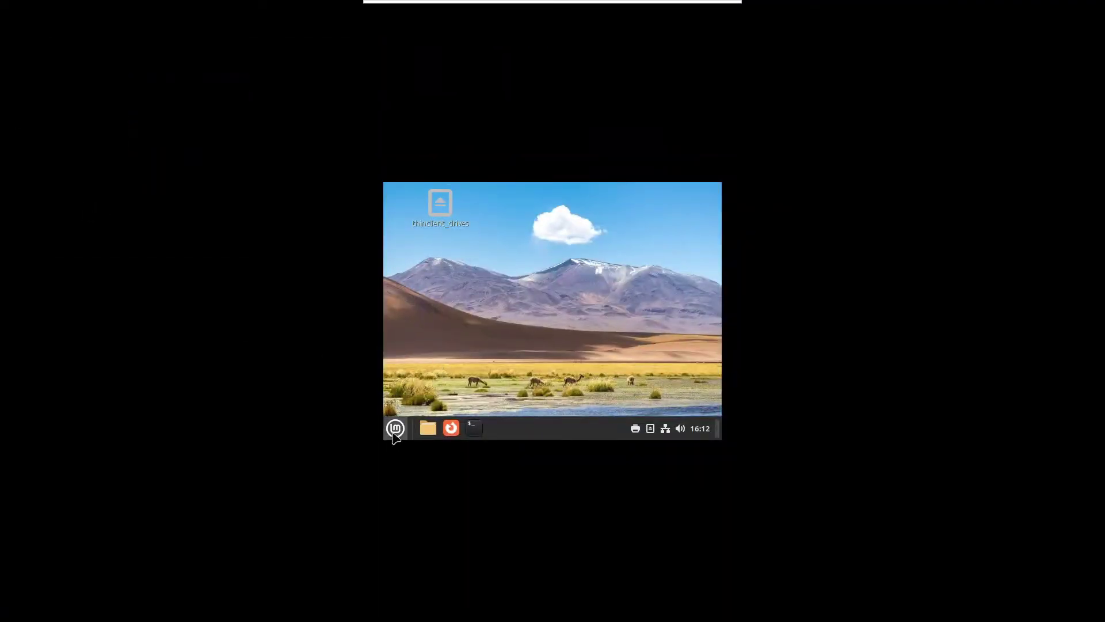
left_click(396, 428)
left_click(401, 429)
Step: Log out of the remote Mint session with Benutzer abmelden, then disconnect in Remmina
left_click(396, 431)
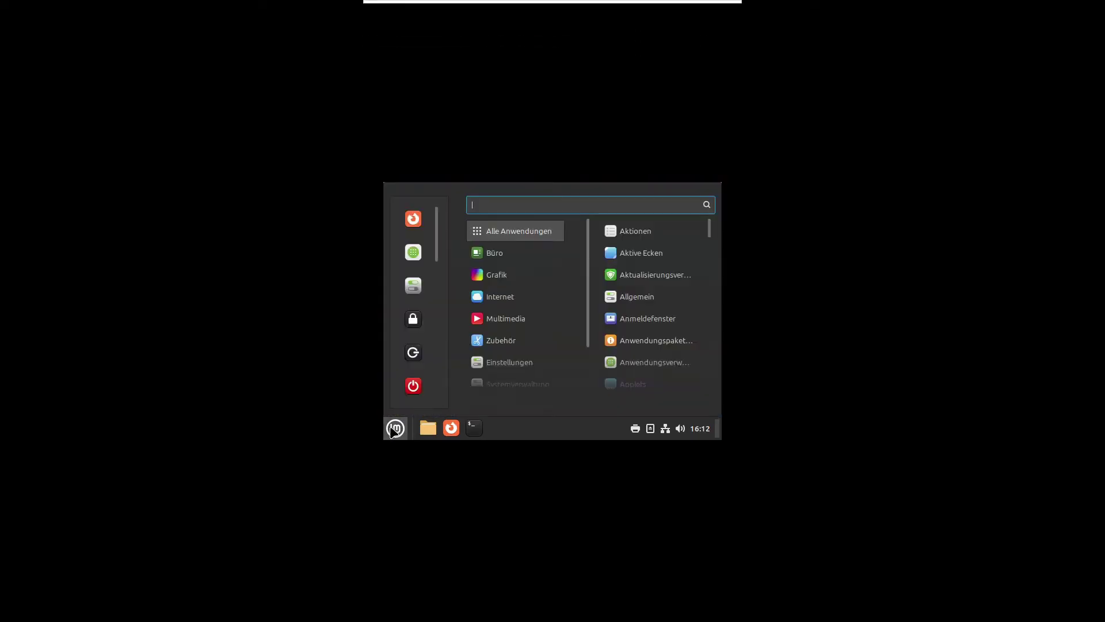
left_click(413, 357)
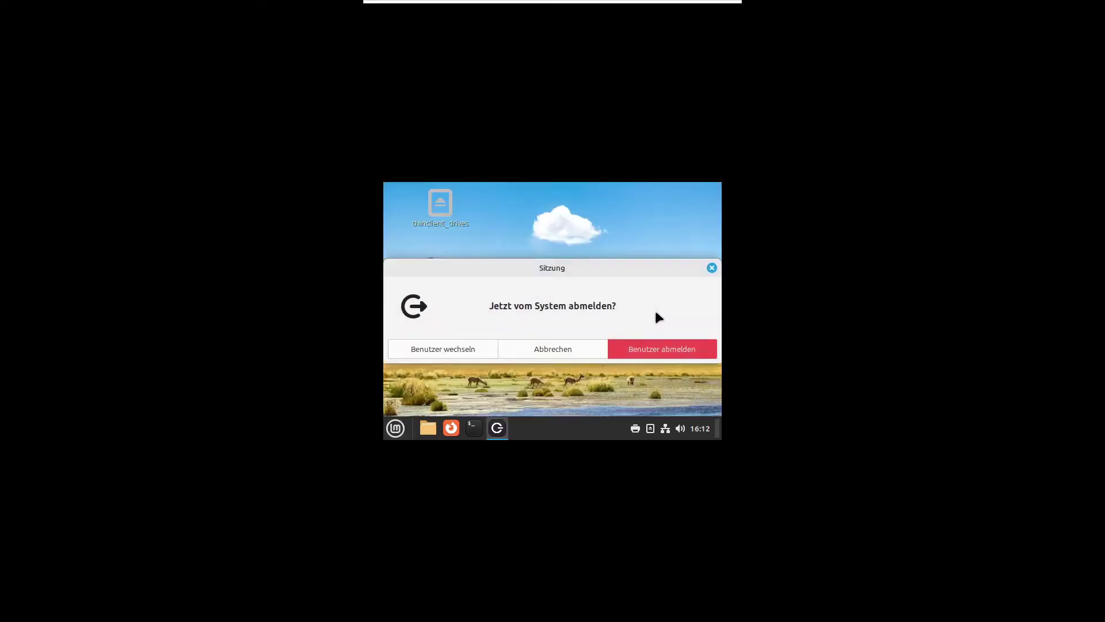
left_click(661, 348)
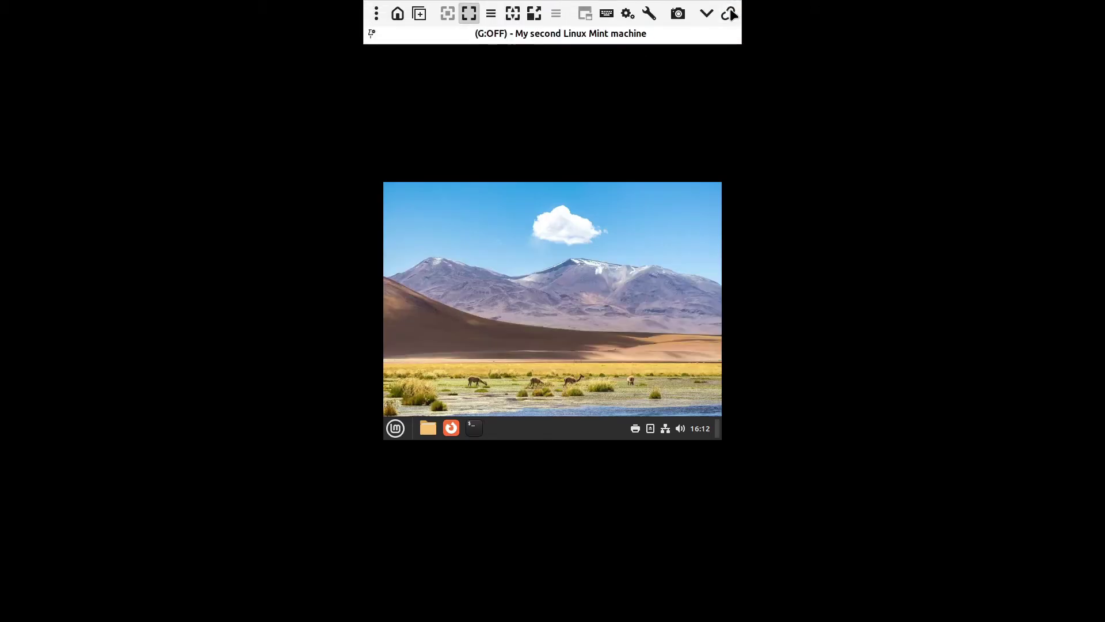
left_click(732, 10)
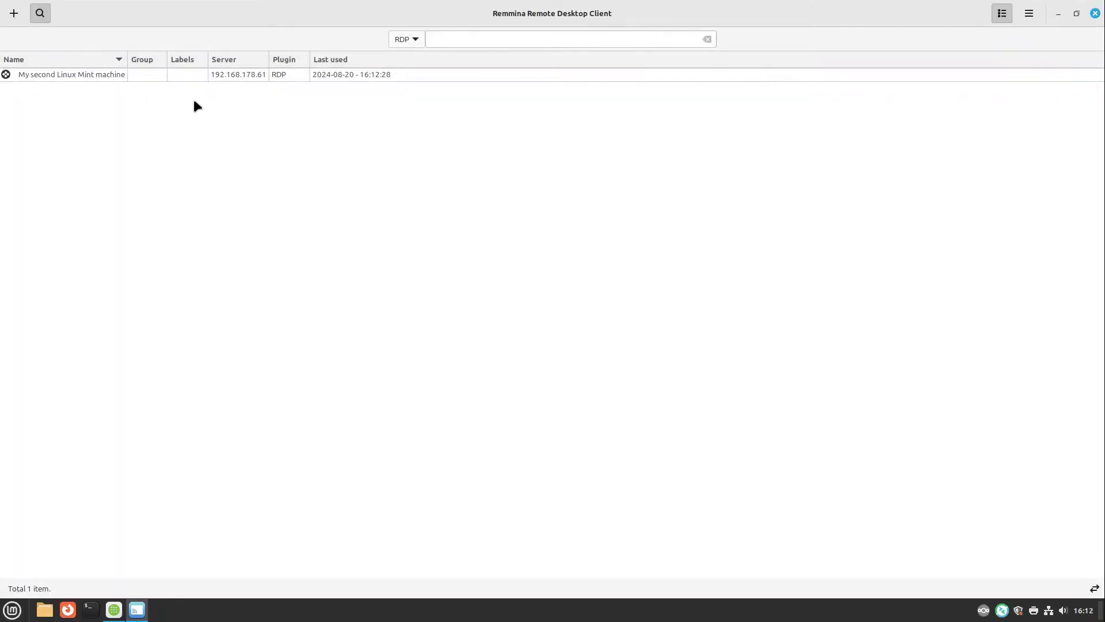
Step: Edit the My second Linux Mint machine profile and switch its resolution to Use client resolution
right_click(197, 77)
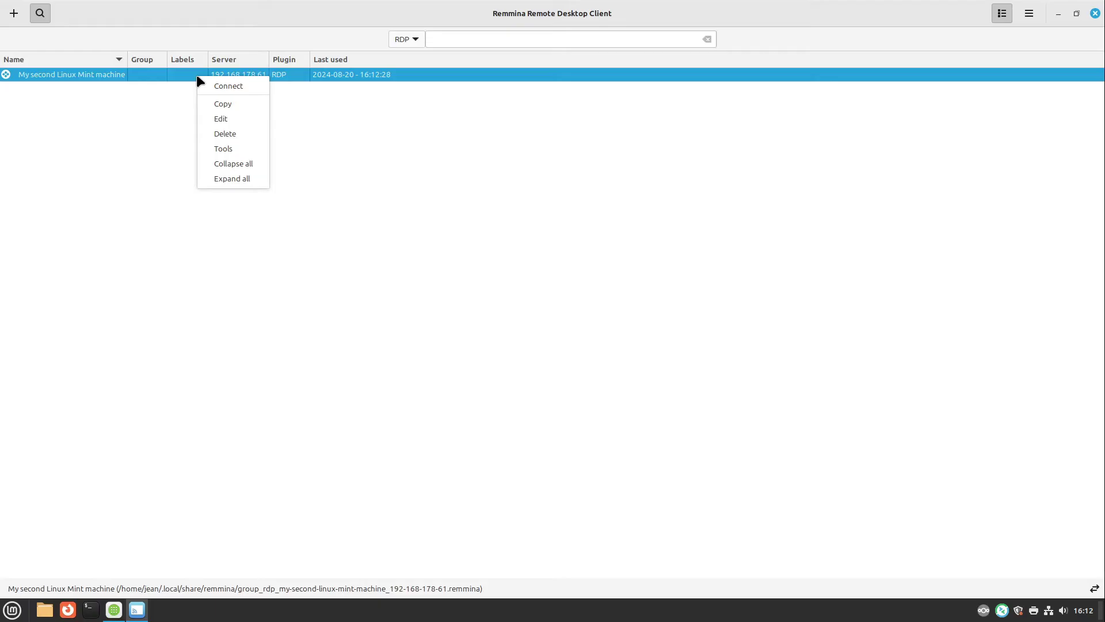
left_click(220, 117)
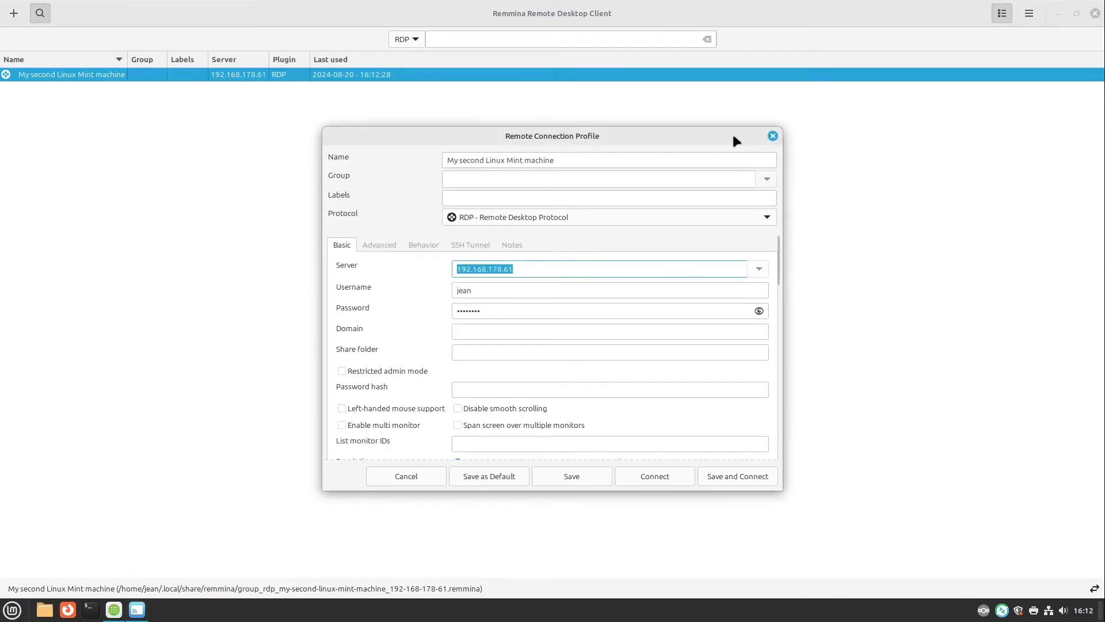
left_click_drag(733, 140, 600, 51)
left_click_drag(655, 419, 918, 547)
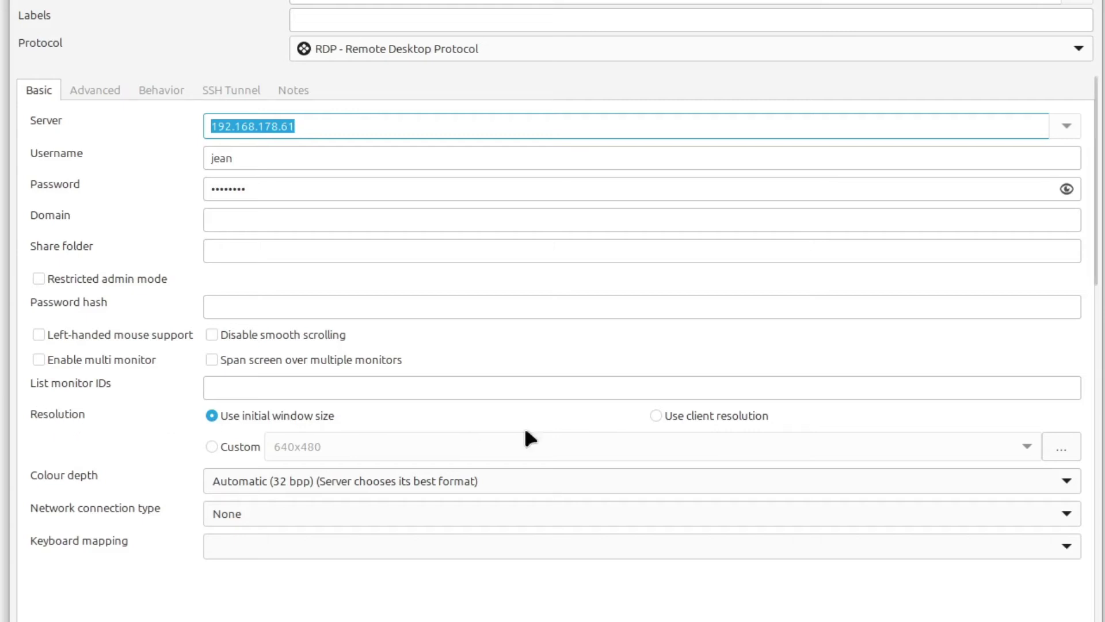
left_click(689, 419)
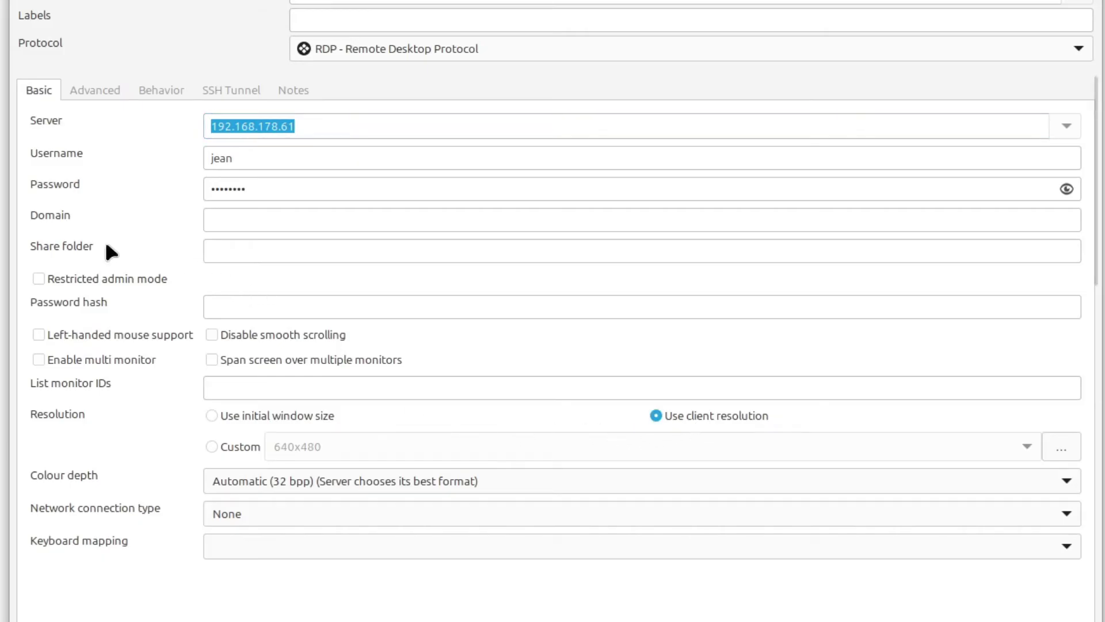
Step: Copy the home folder path from Nemo into the profile's Share folder field and save the profile
left_click(232, 249)
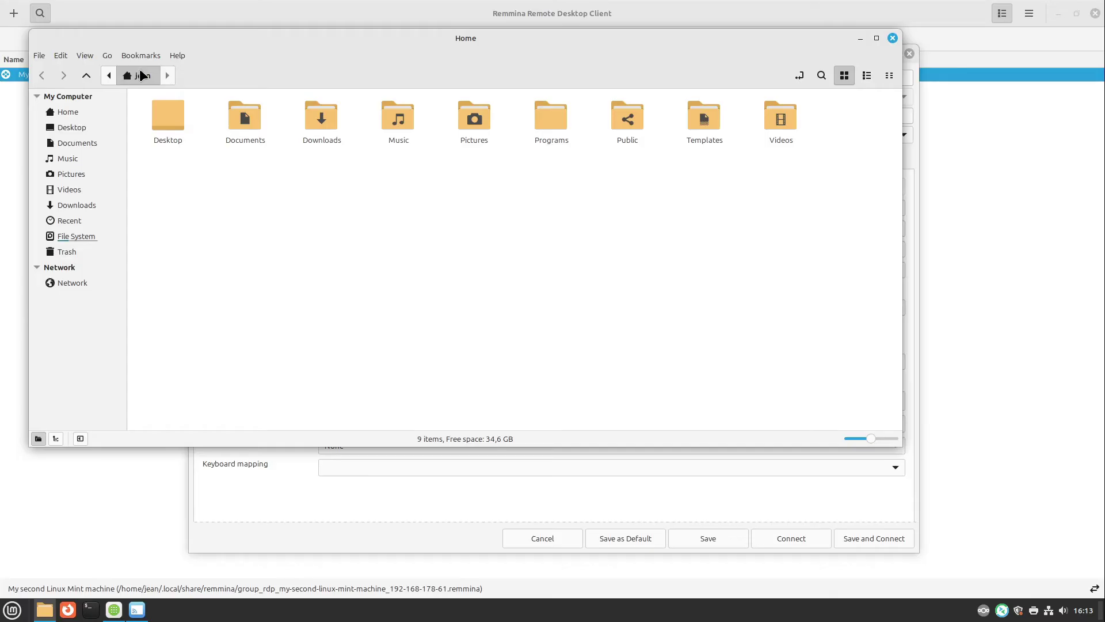
key("ctrl+l")
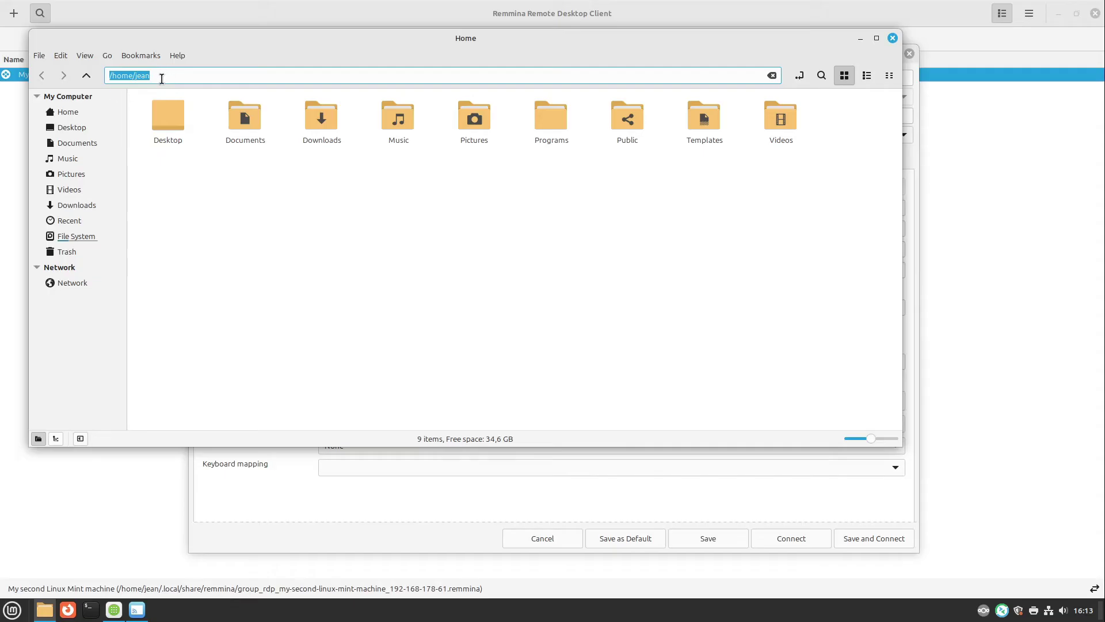
left_click(163, 78)
left_click_drag(149, 75, 97, 75)
key("ctrl+c")
left_click(893, 38)
middle_click(403, 269)
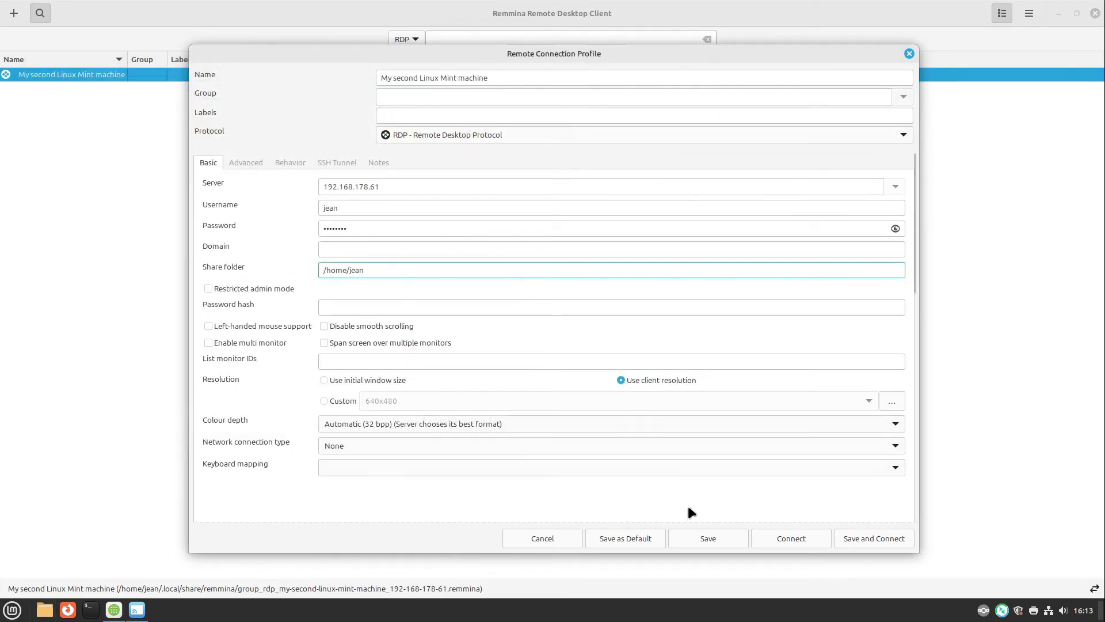
left_click(695, 537)
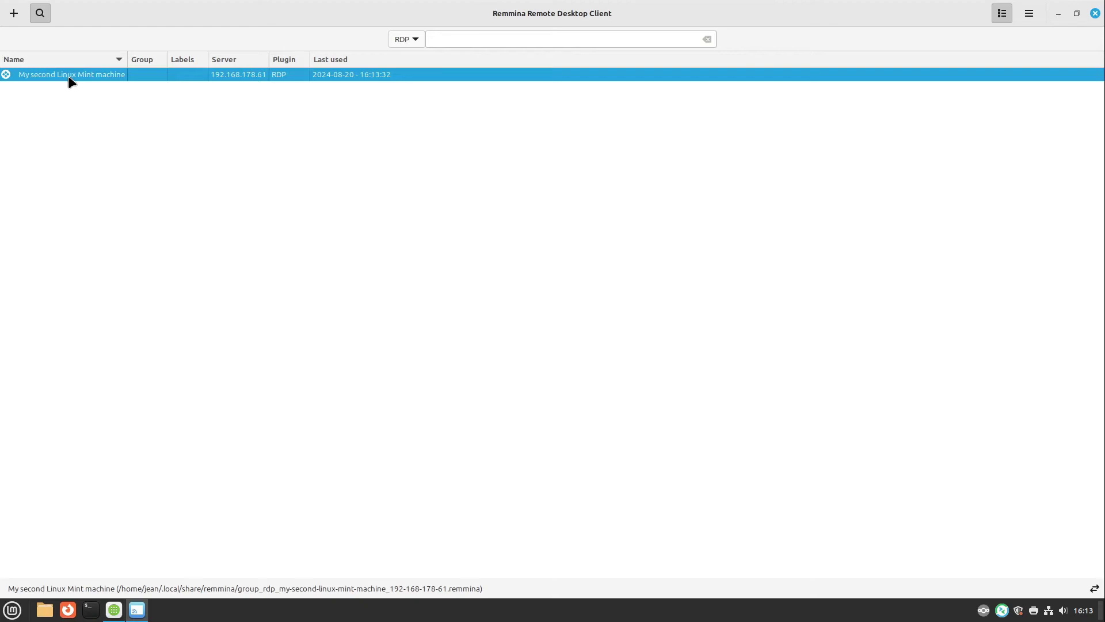
Step: Connect with the edited profile, then minimize and restore the remote session
double_click(68, 76)
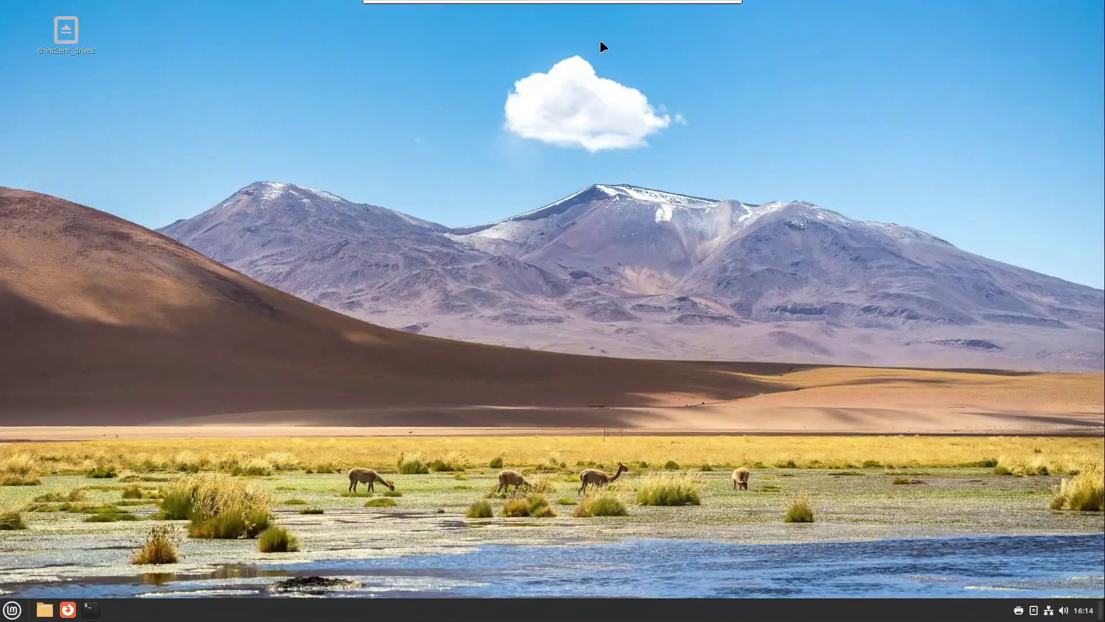
left_click(706, 9)
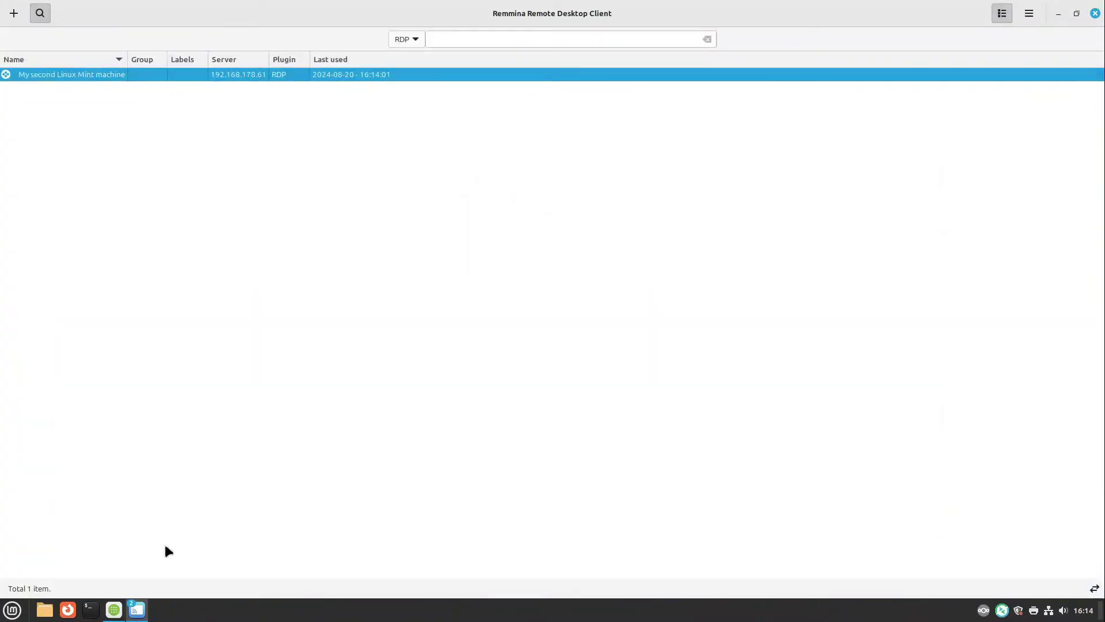
mouse_move(135, 615)
left_click(202, 556)
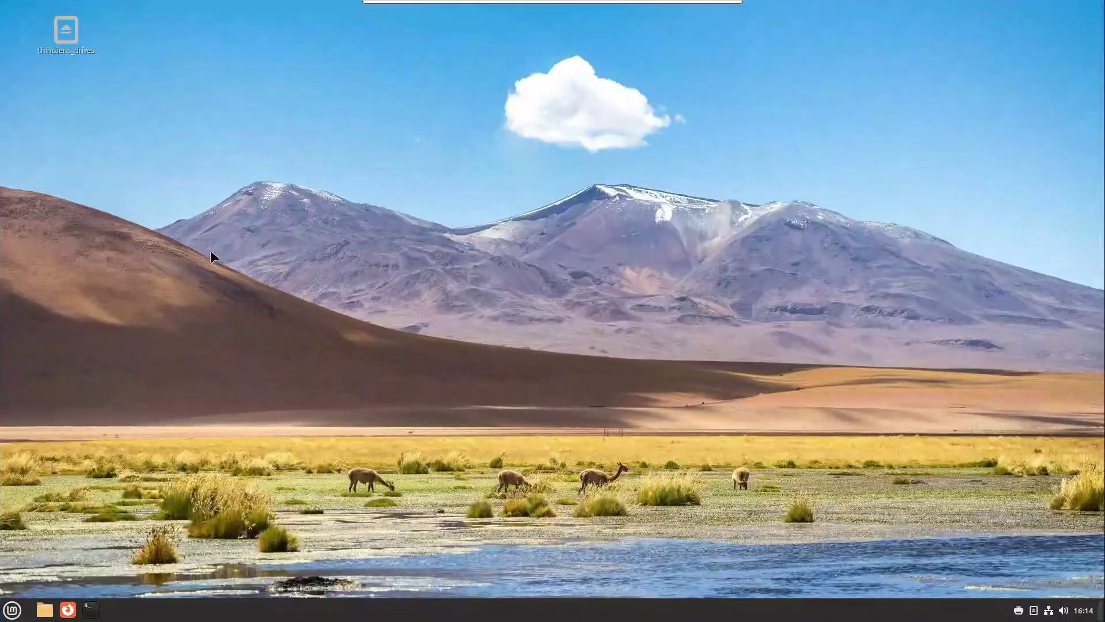
left_click_drag(210, 251, 495, 473)
left_click_drag(708, 544, 250, 172)
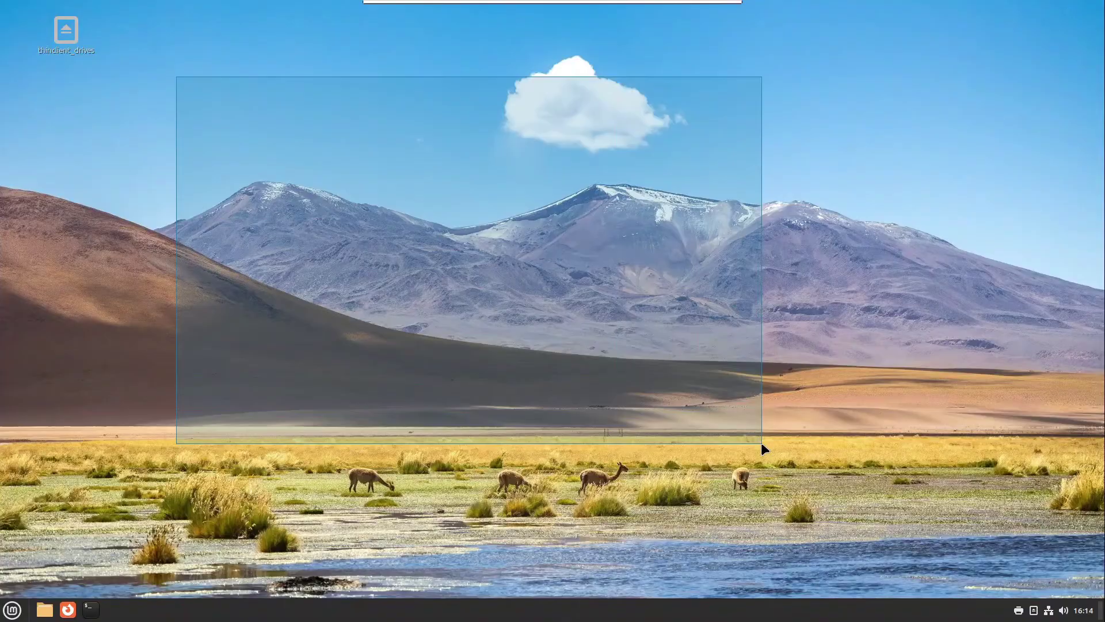
left_click_drag(761, 442, 762, 443)
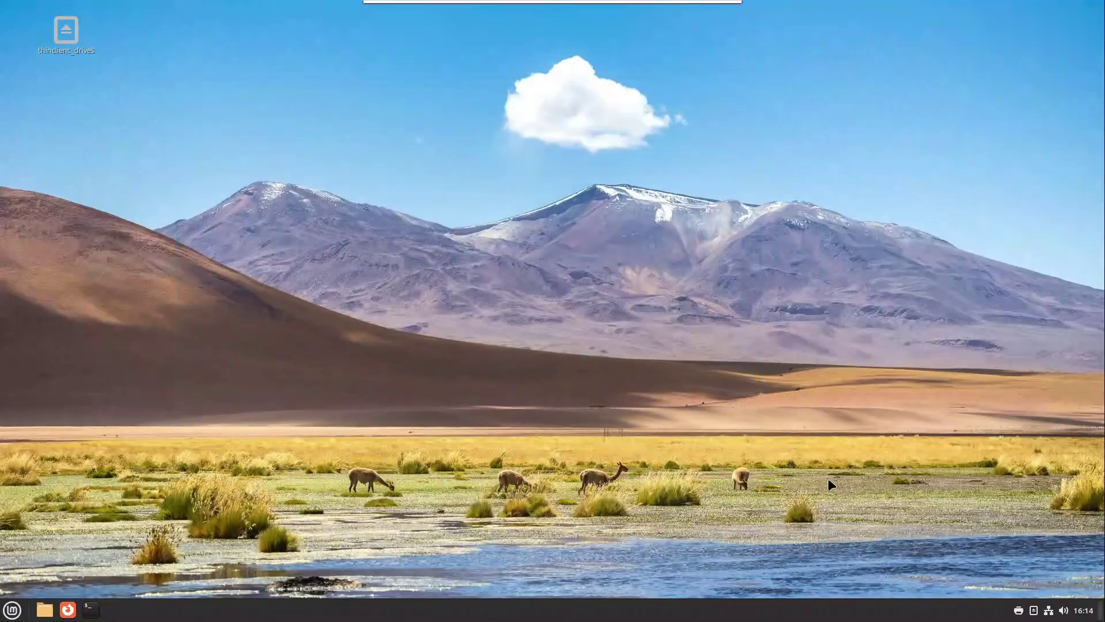
Step: Open and close the remote file manager and the remote start menu
left_click(45, 610)
left_click_drag(310, 90, 297, 80)
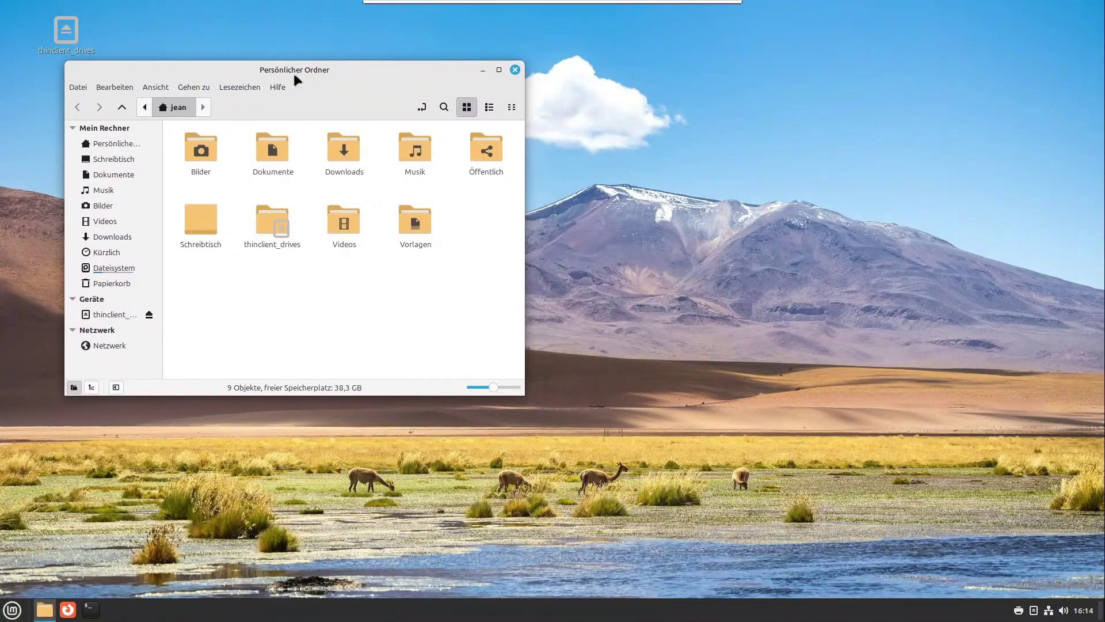
key("ctrl+w")
left_click(12, 609)
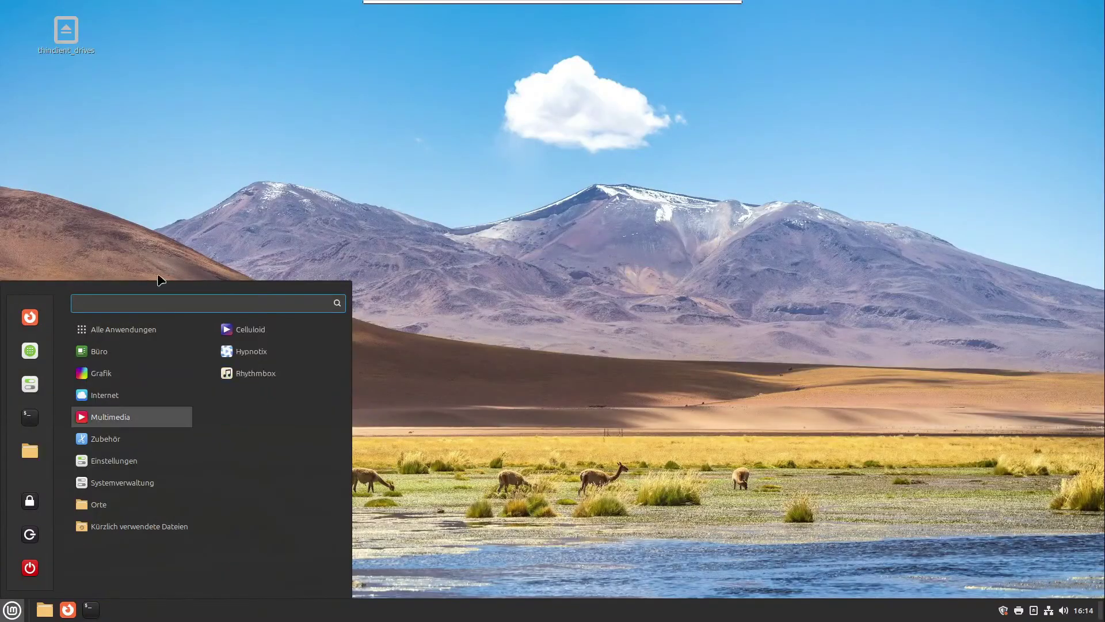
left_click(152, 210)
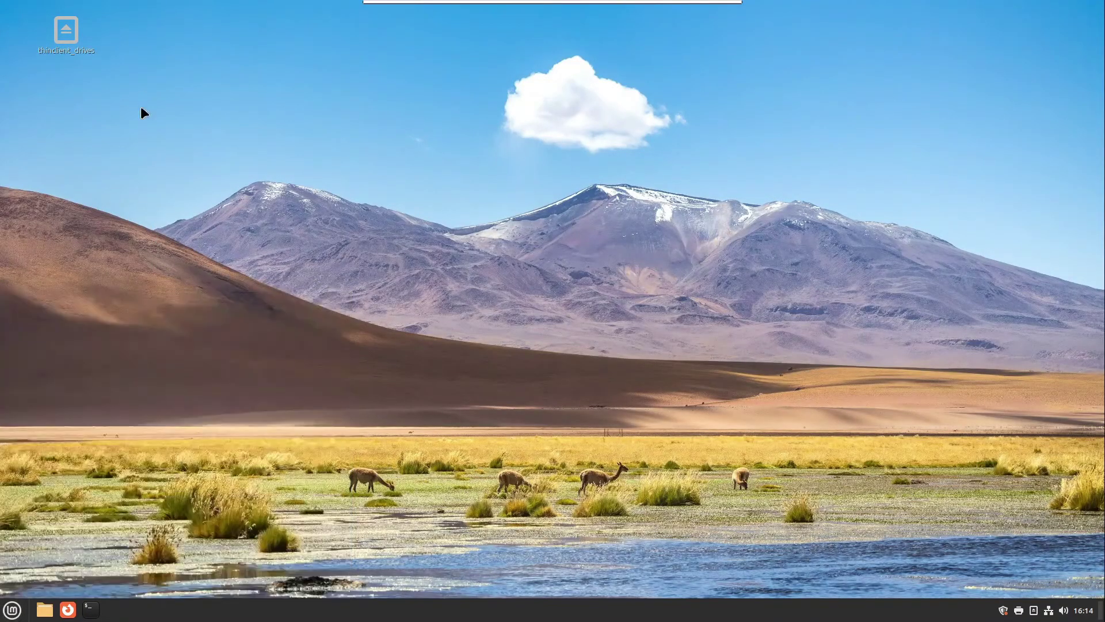
Step: Browse thinclient_drives into the shared _home_je folder, then close the file manager
double_click(66, 30)
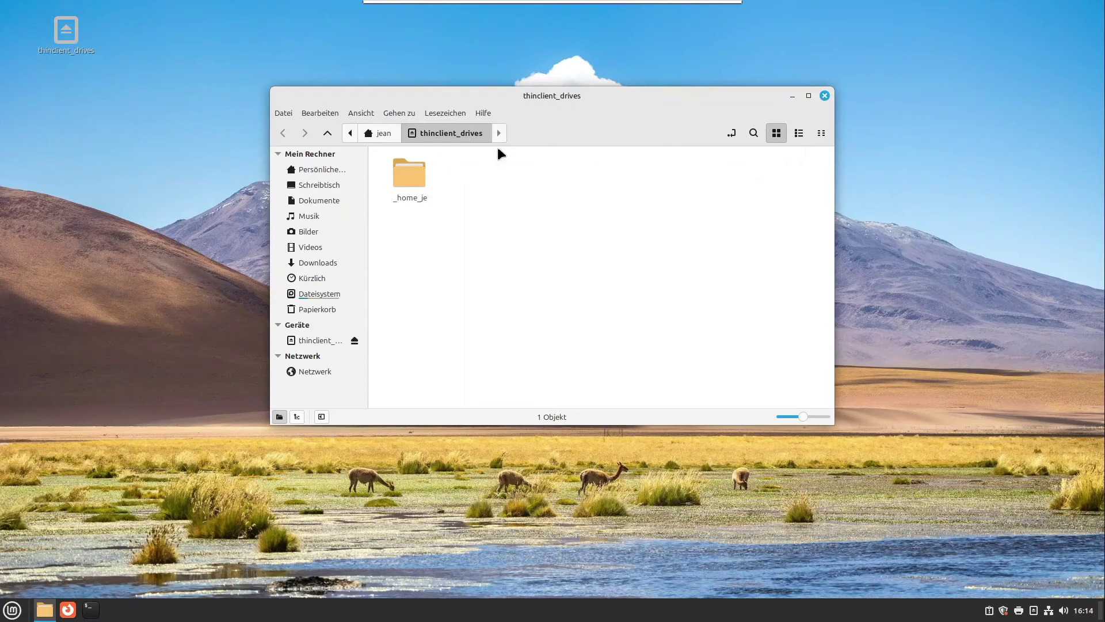
double_click(413, 165)
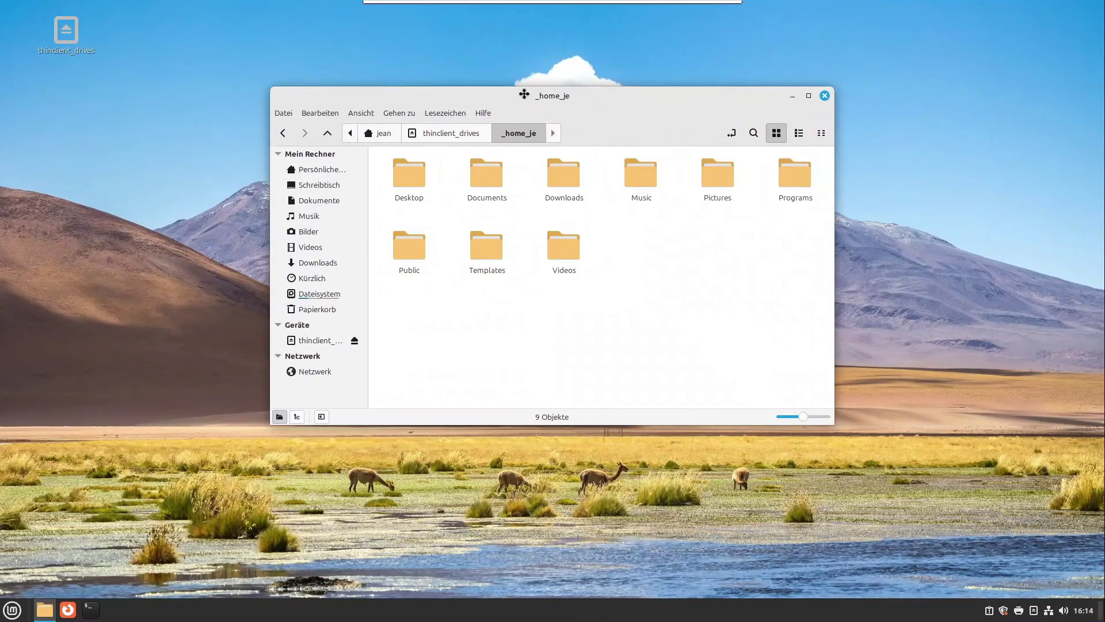
left_click_drag(524, 94, 769, 85)
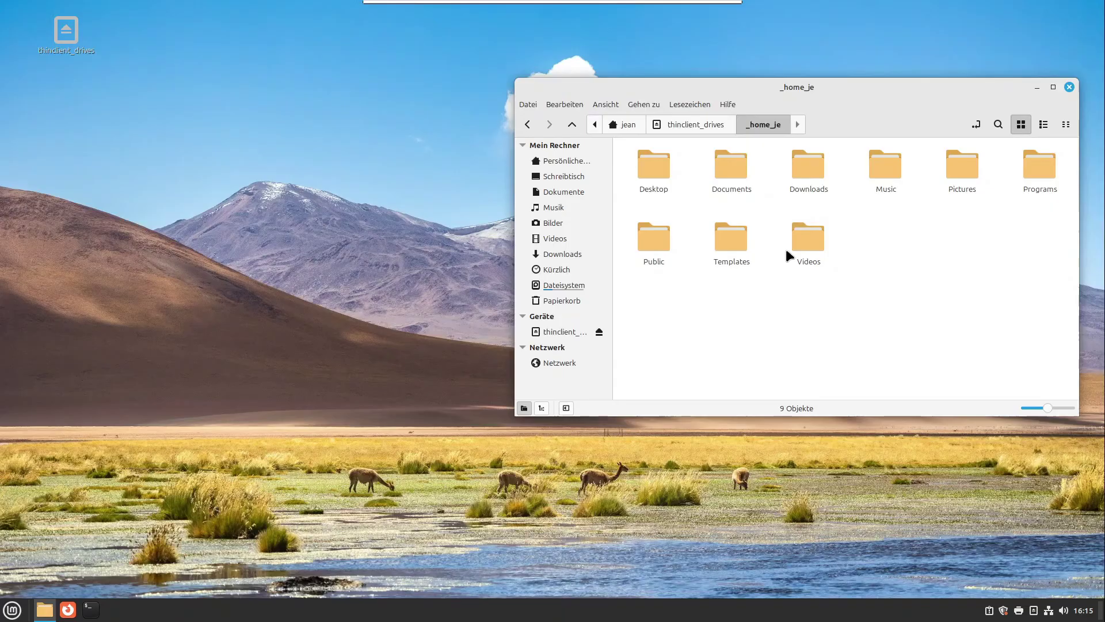
left_click(1069, 85)
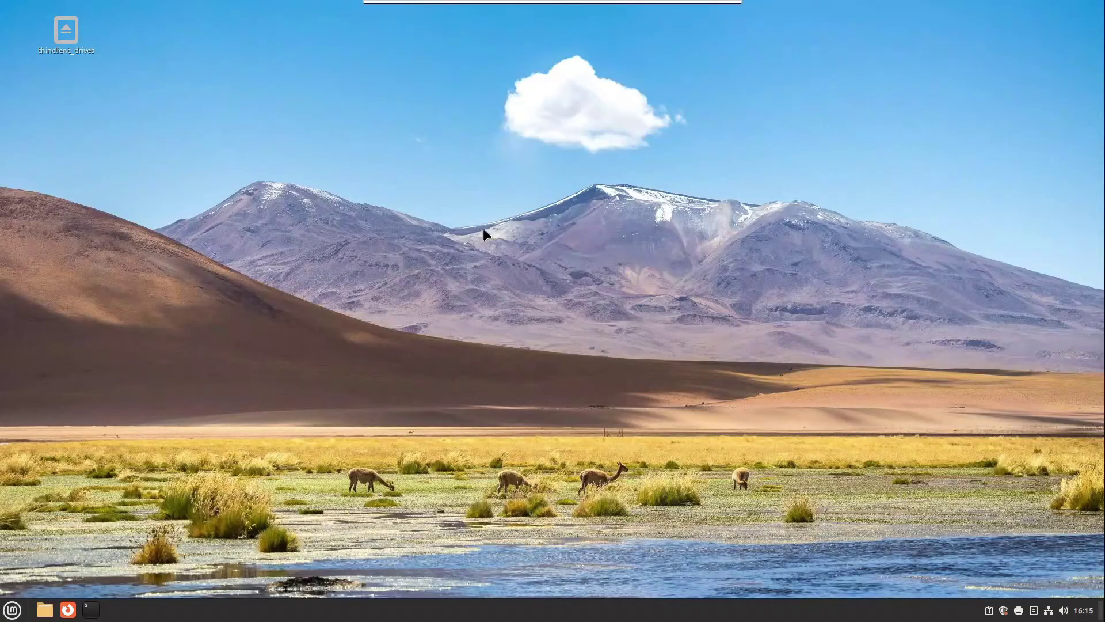
Step: Enable Grab all keyboard events, test it with the Super key, then minimize the session
mouse_move(625, 6)
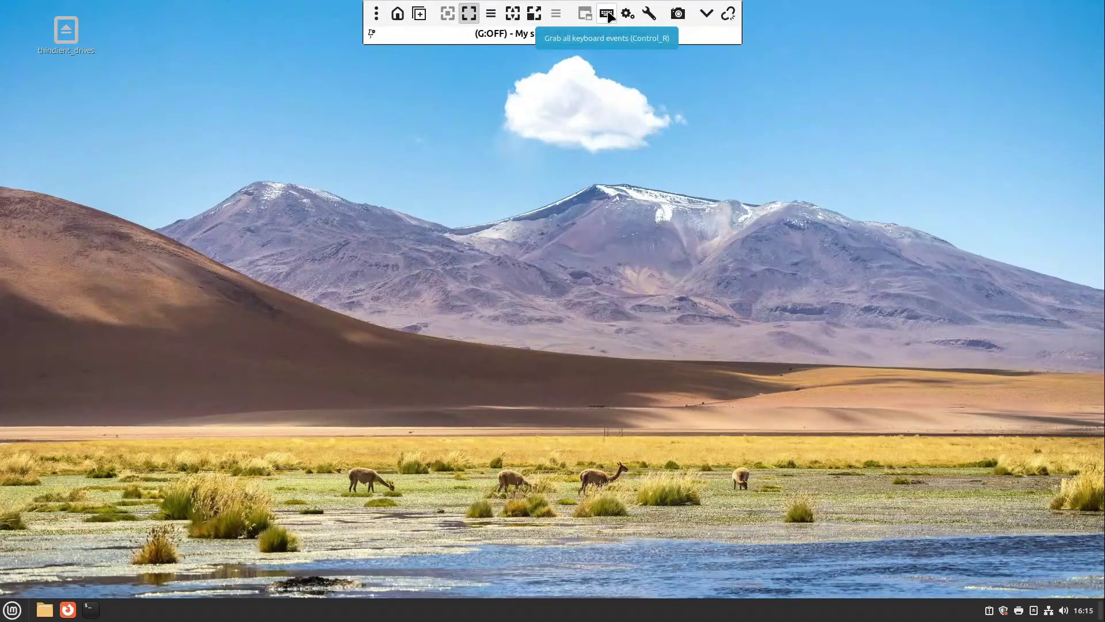
left_click(608, 15)
mouse_move(596, 28)
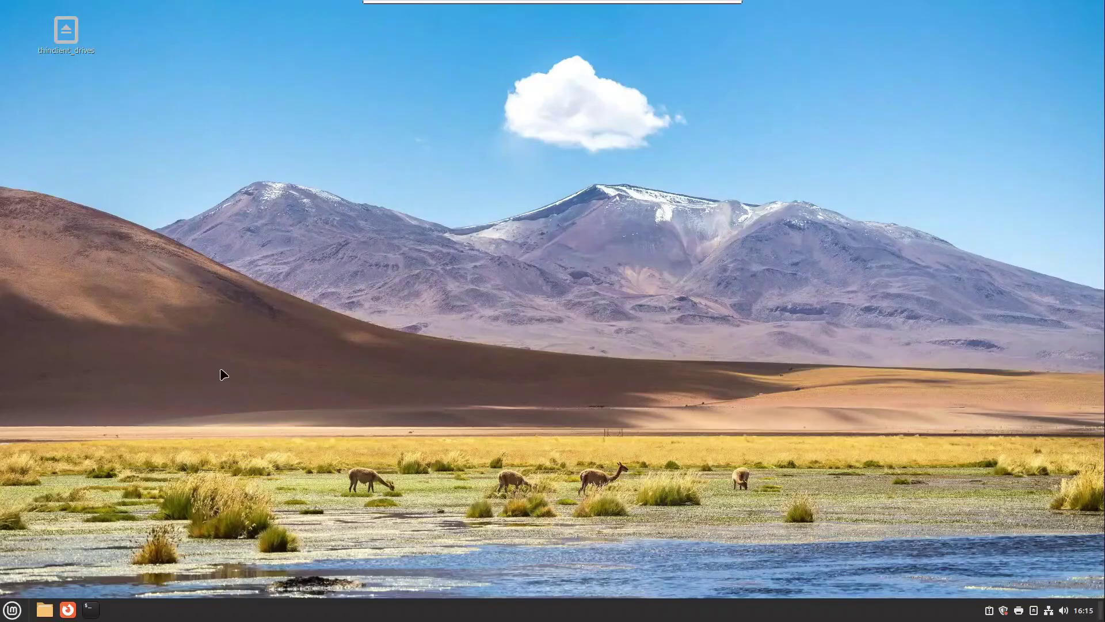
key("super")
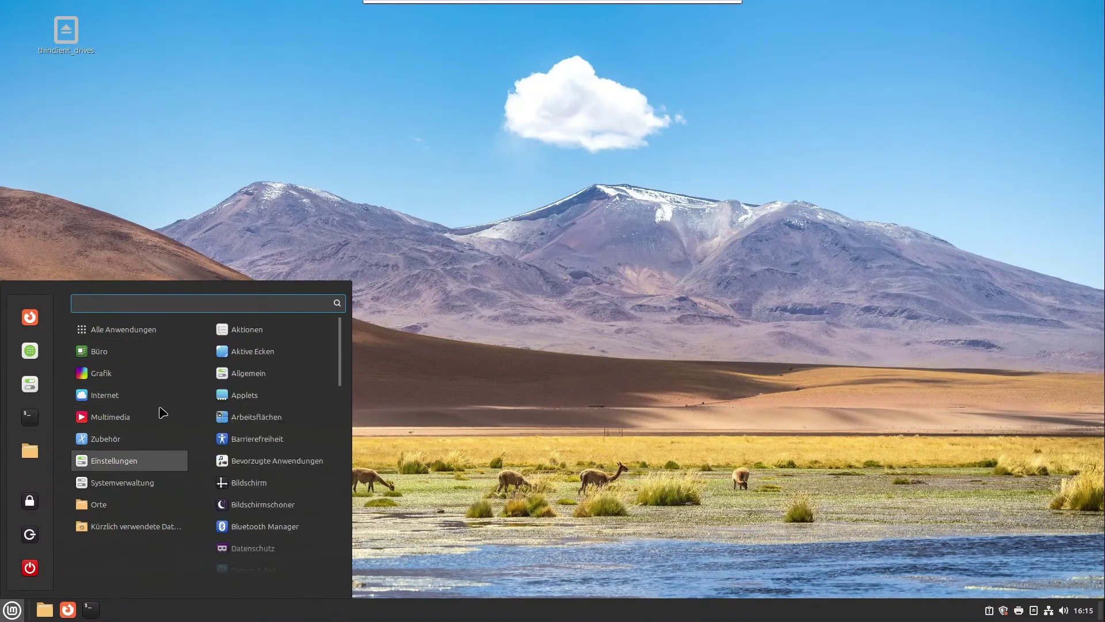
mouse_move(712, 18)
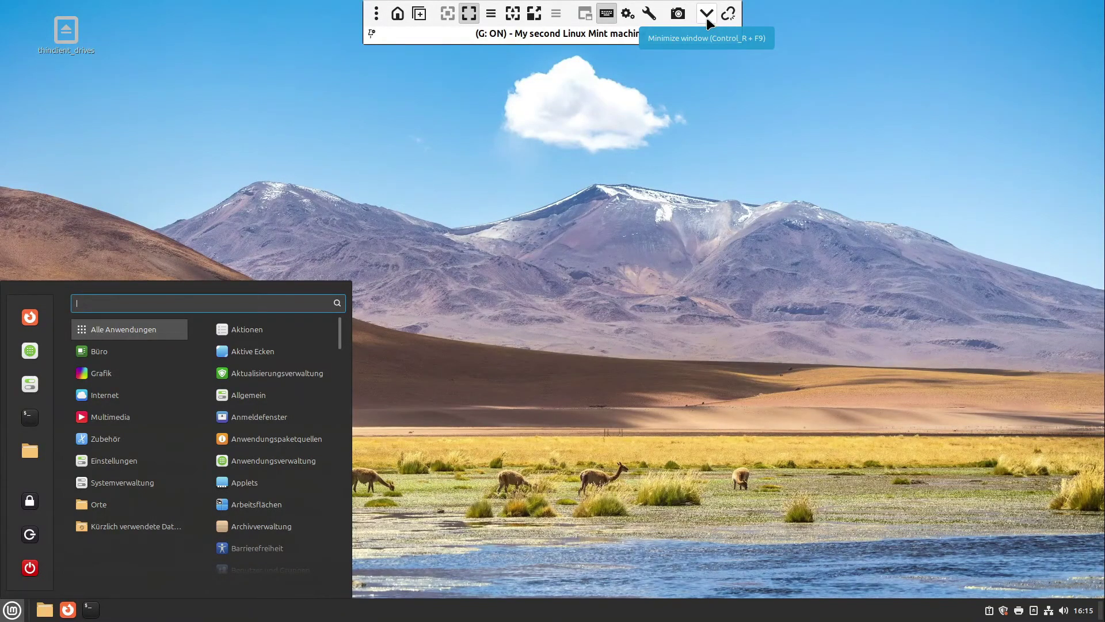
left_click(707, 14)
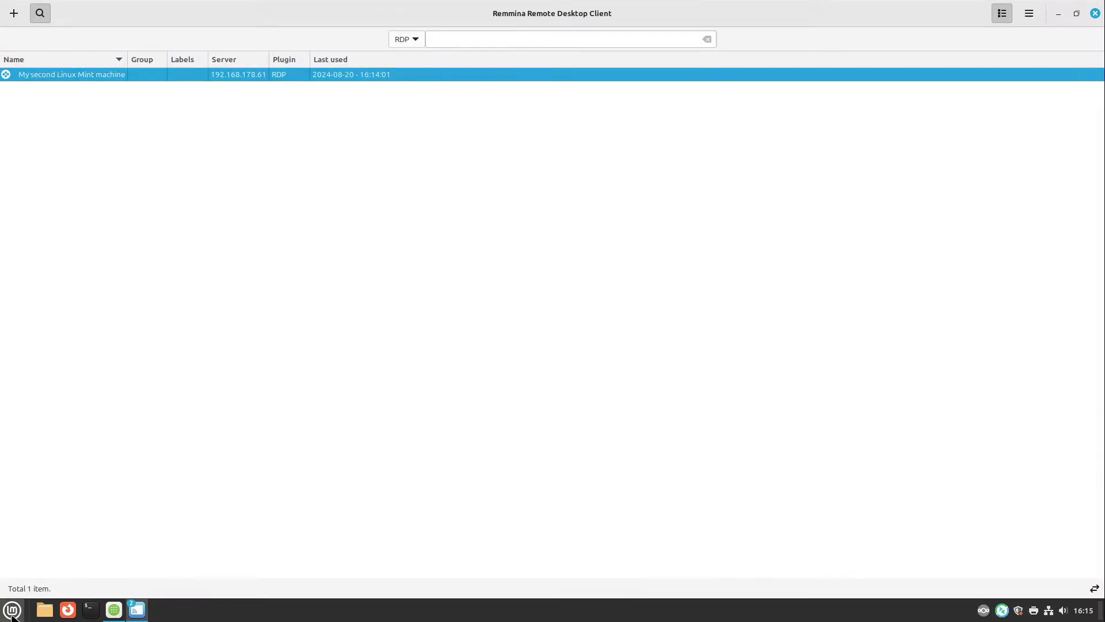
left_click(12, 610)
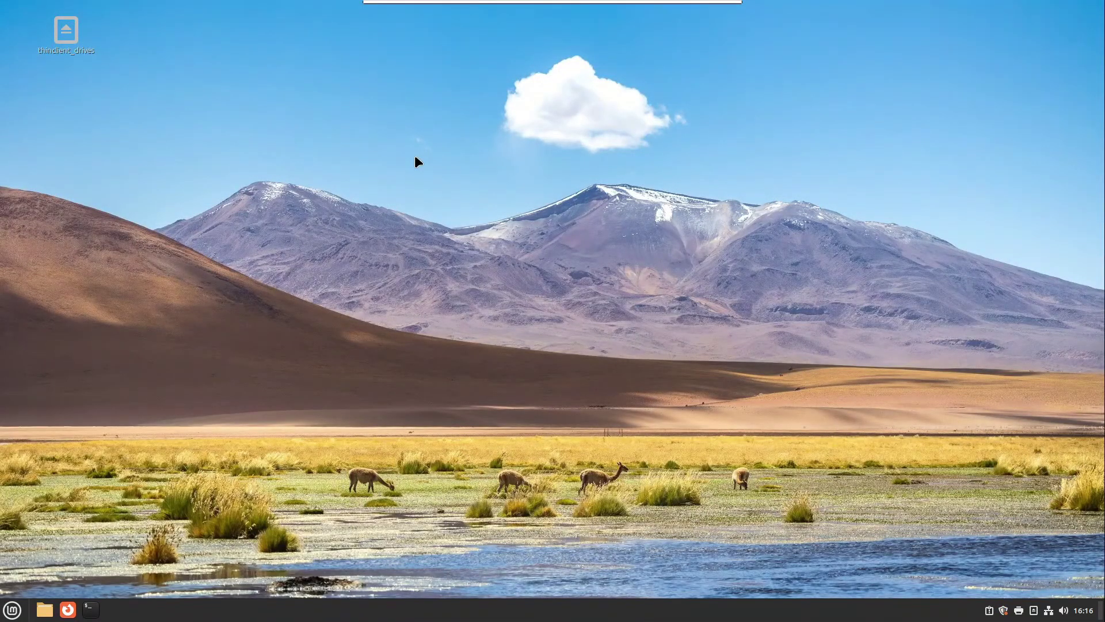
Step: Set the remote desktop background's Bildformat to Kein Bild in Hintergrund des Schreibtisches ändern
left_click(13, 610)
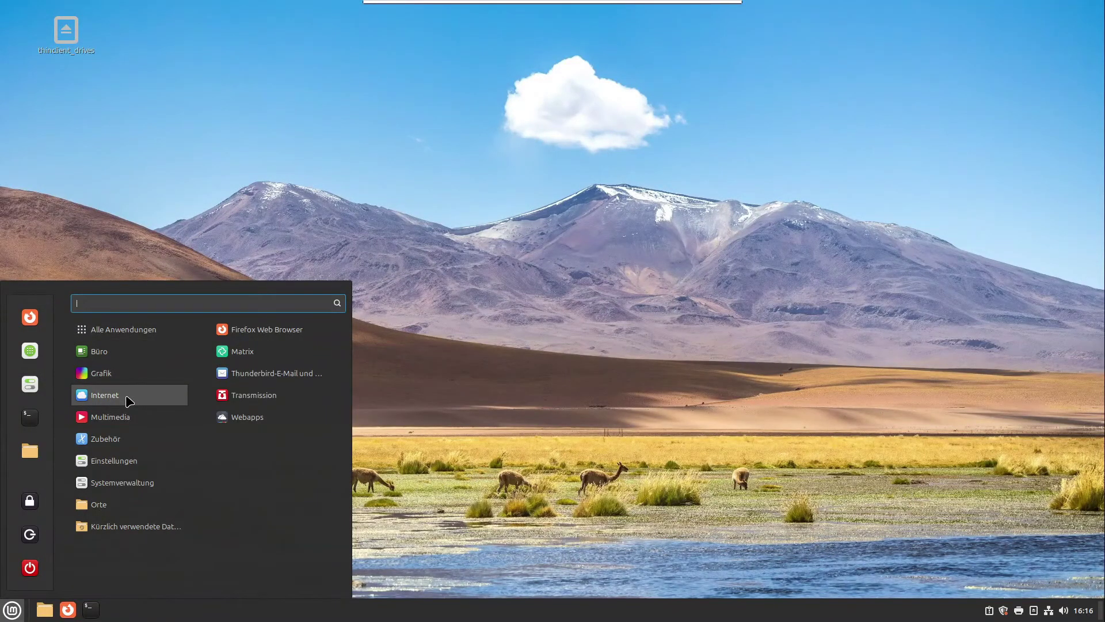
left_click(285, 158)
right_click(285, 127)
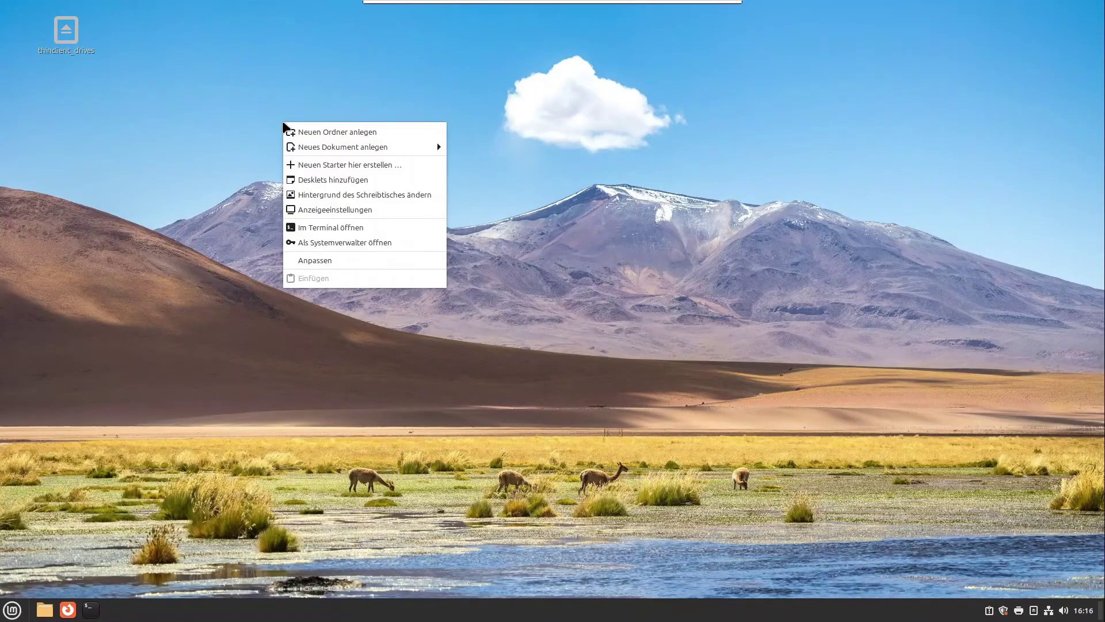
left_click(328, 194)
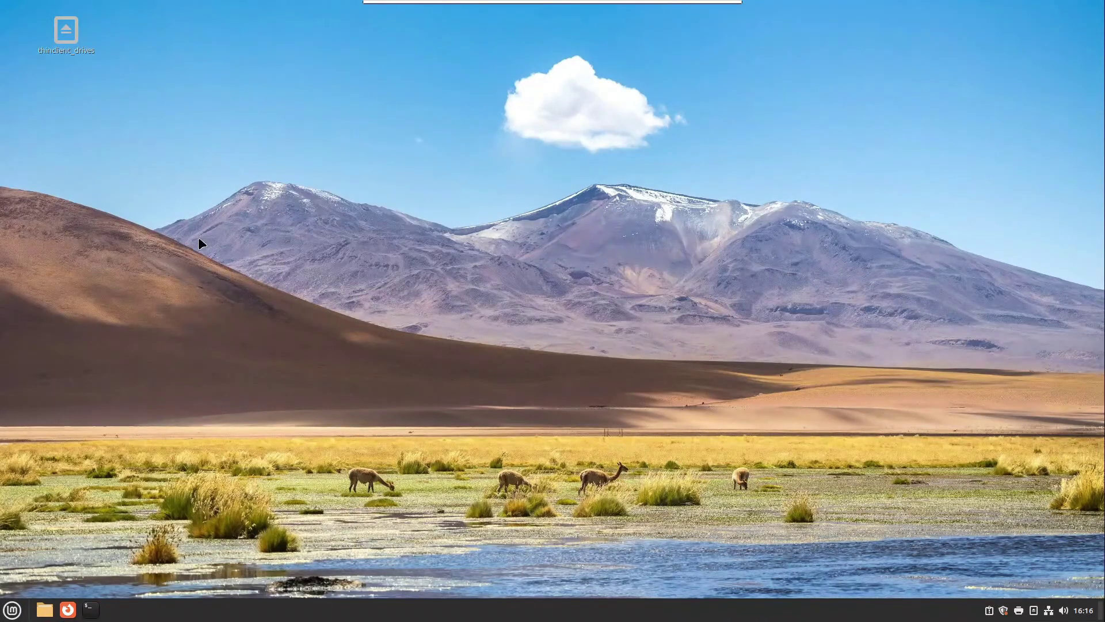
left_click(574, 156)
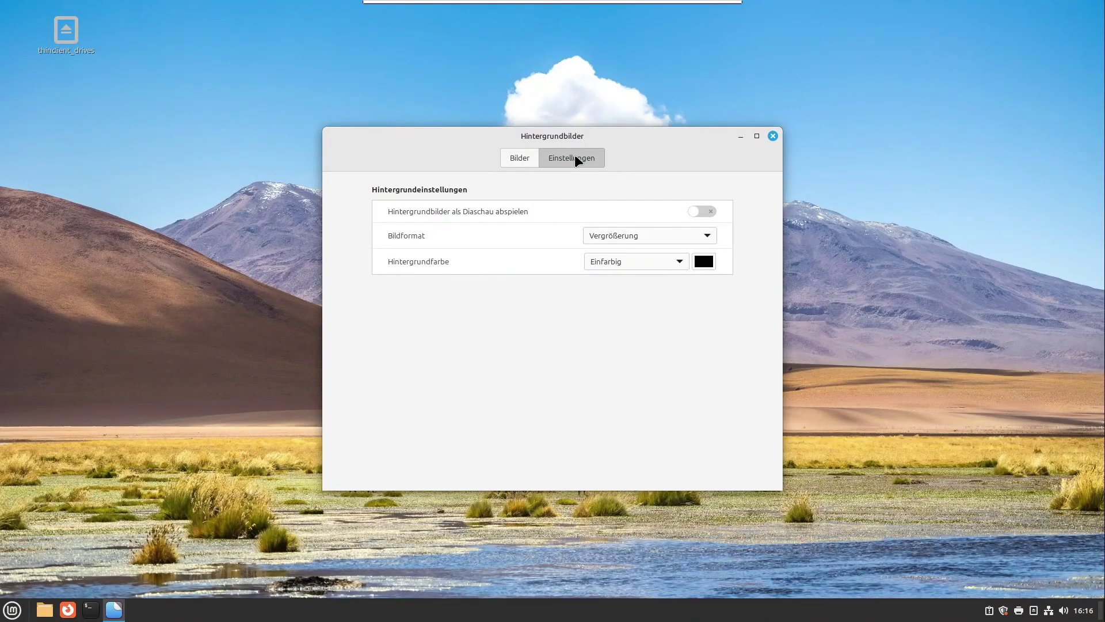
left_click(597, 235)
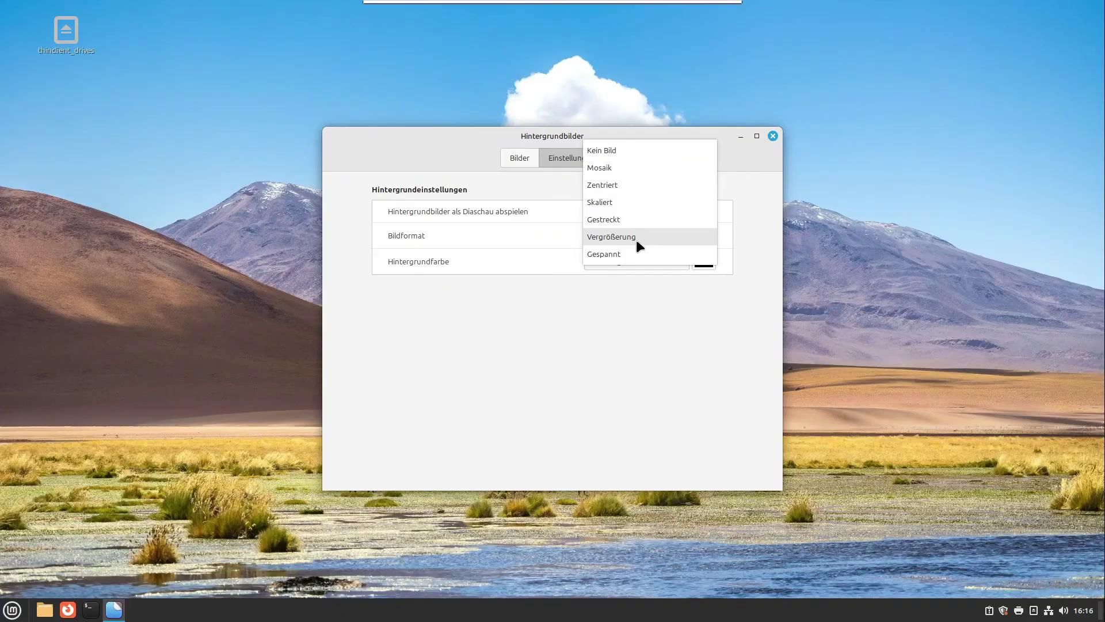
left_click(618, 151)
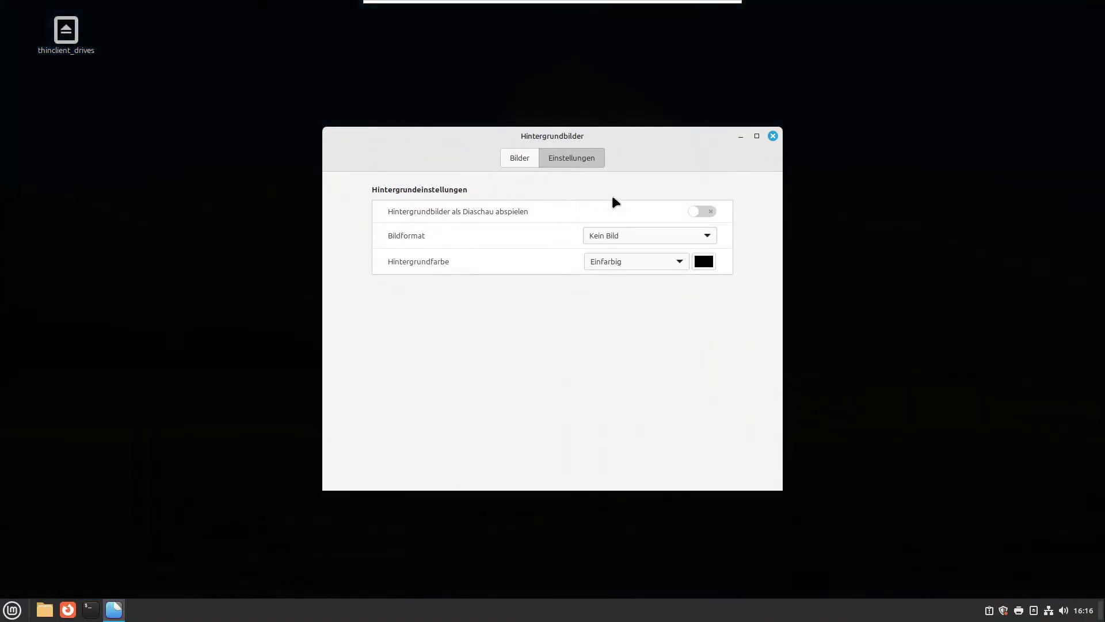
left_click_drag(638, 144, 561, 153)
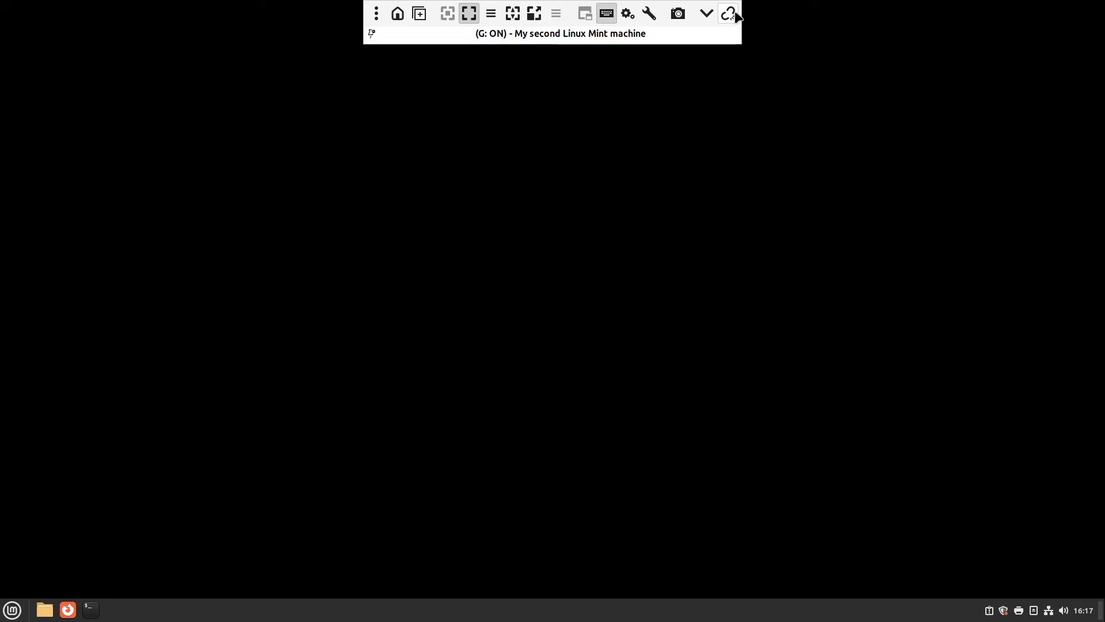
Step: Disconnect, then edit the saved profile and switch its resolution to Custom
left_click(730, 12)
right_click(202, 74)
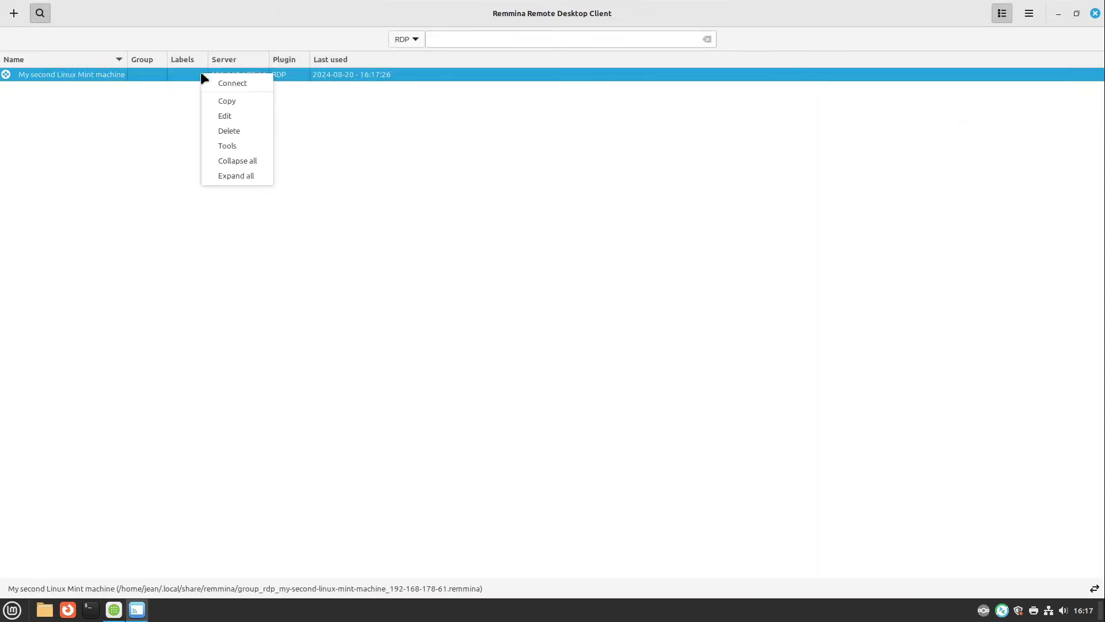
left_click(225, 116)
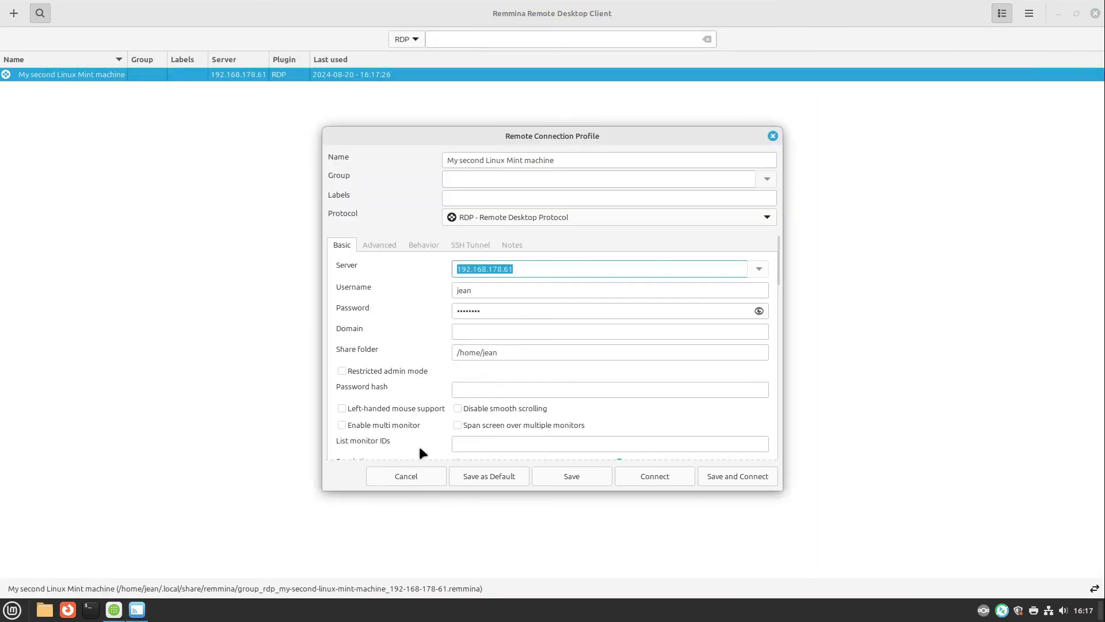
scroll(411, 432, "down", 5)
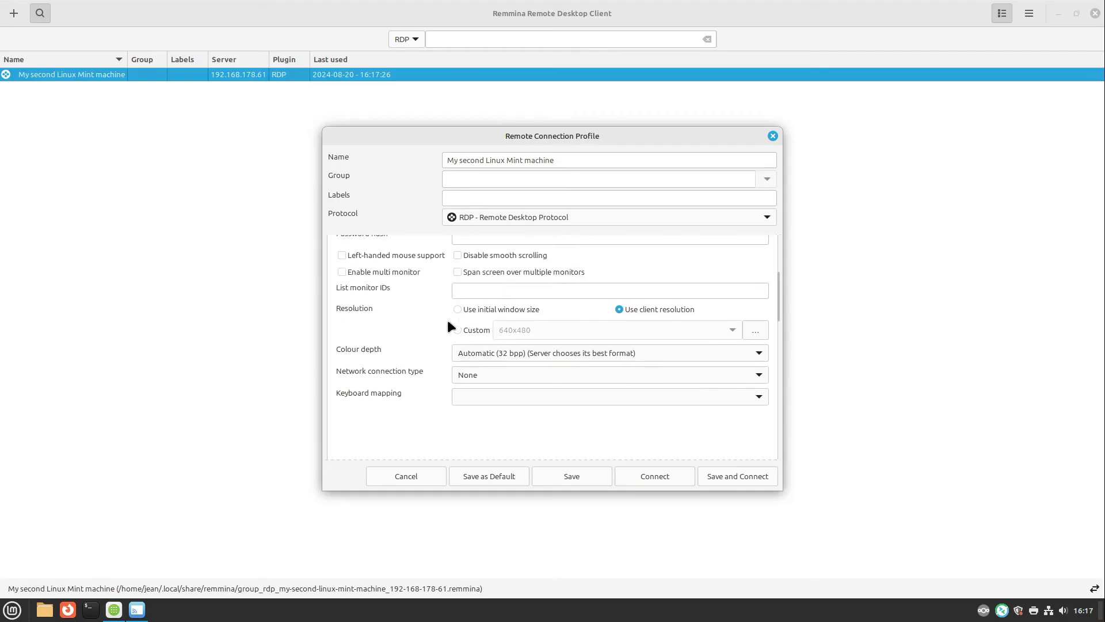
left_click(461, 330)
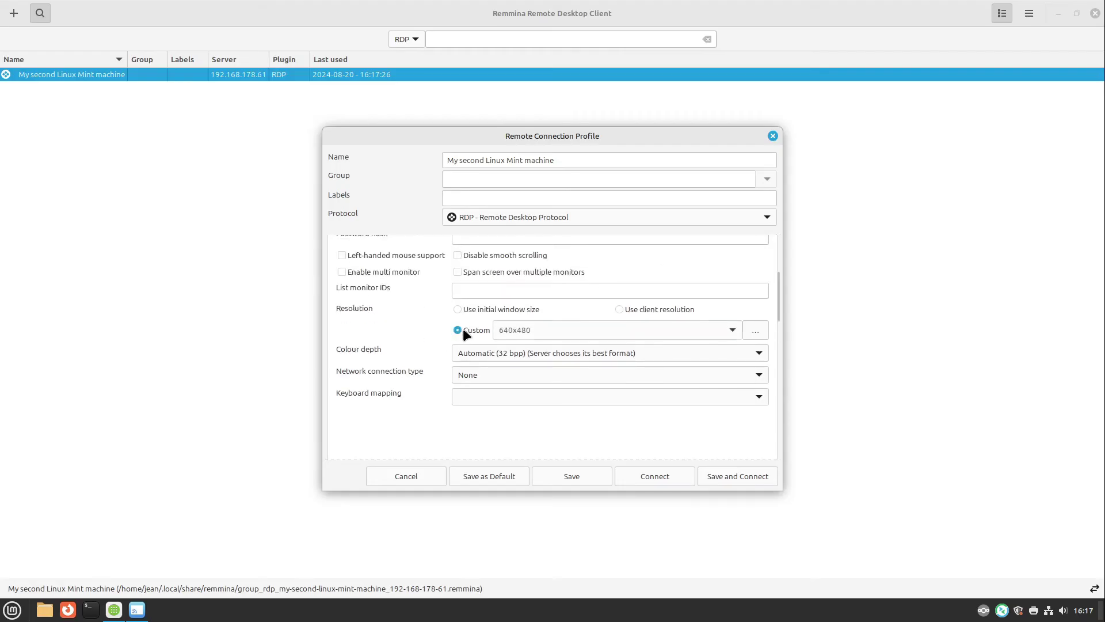
Step: Add a 1600x900 resolution, select it, then save the profile and connect
left_click(756, 330)
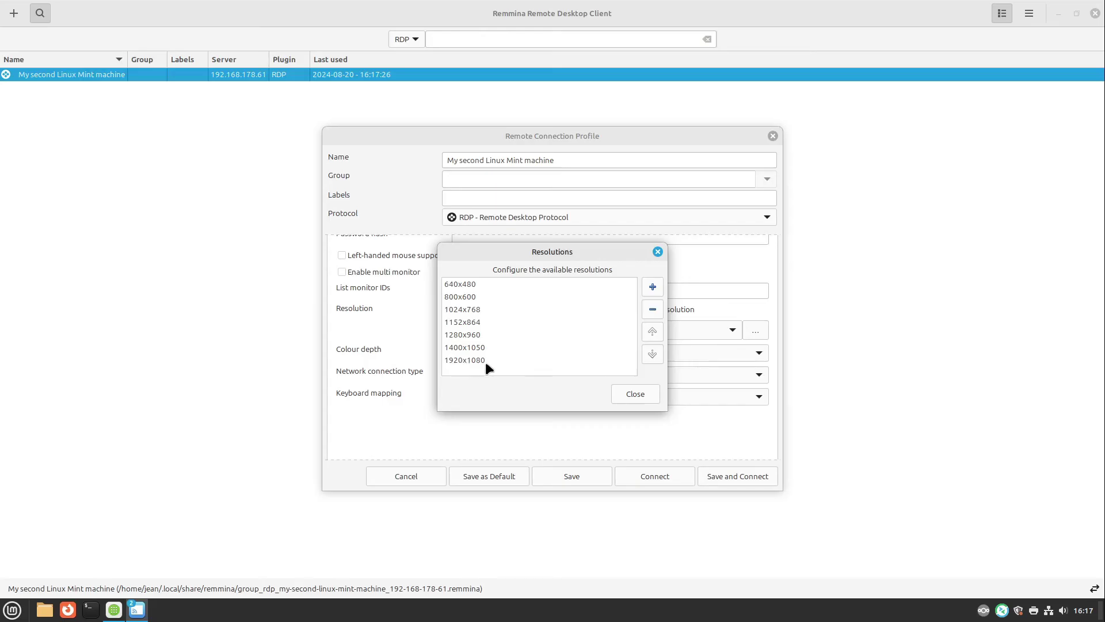
left_click(653, 286)
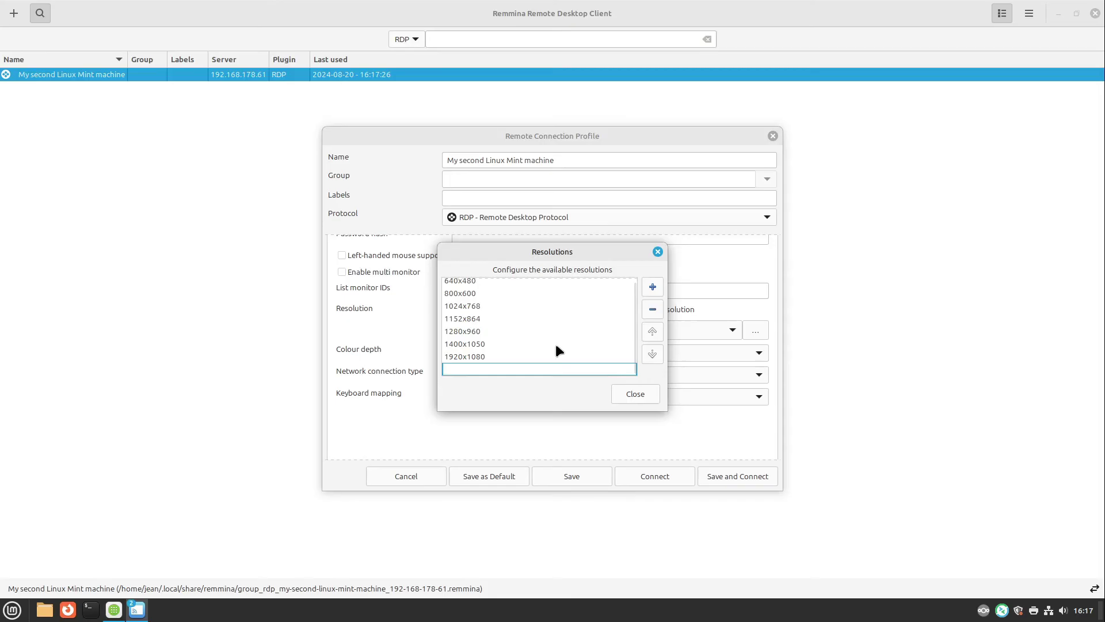
type("1600x900")
key("Return")
key("Escape")
left_click(498, 331)
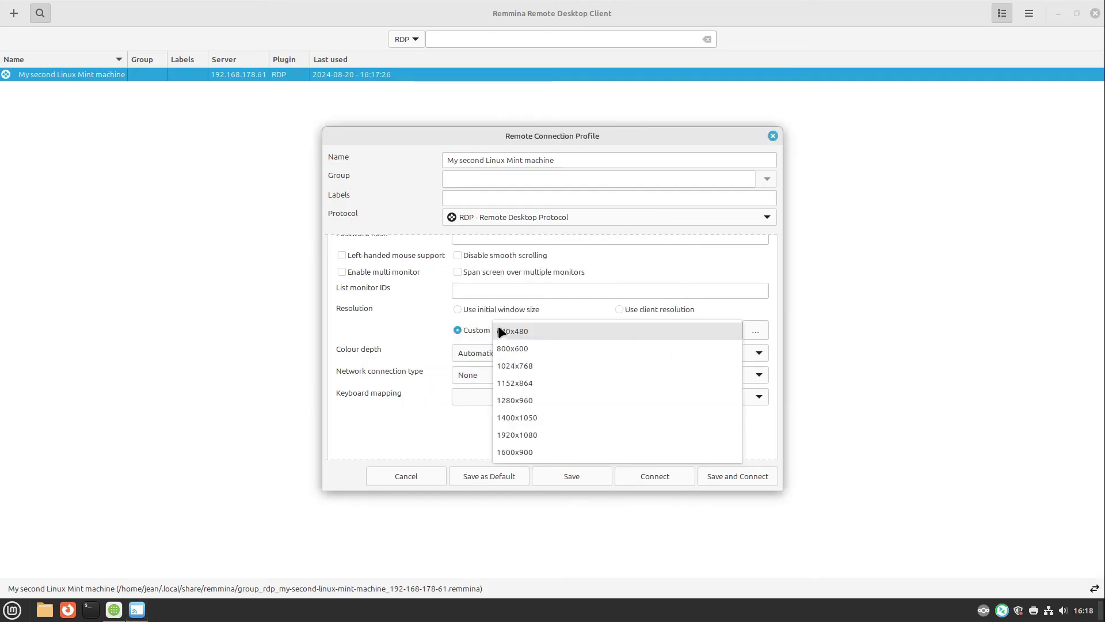
left_click(533, 451)
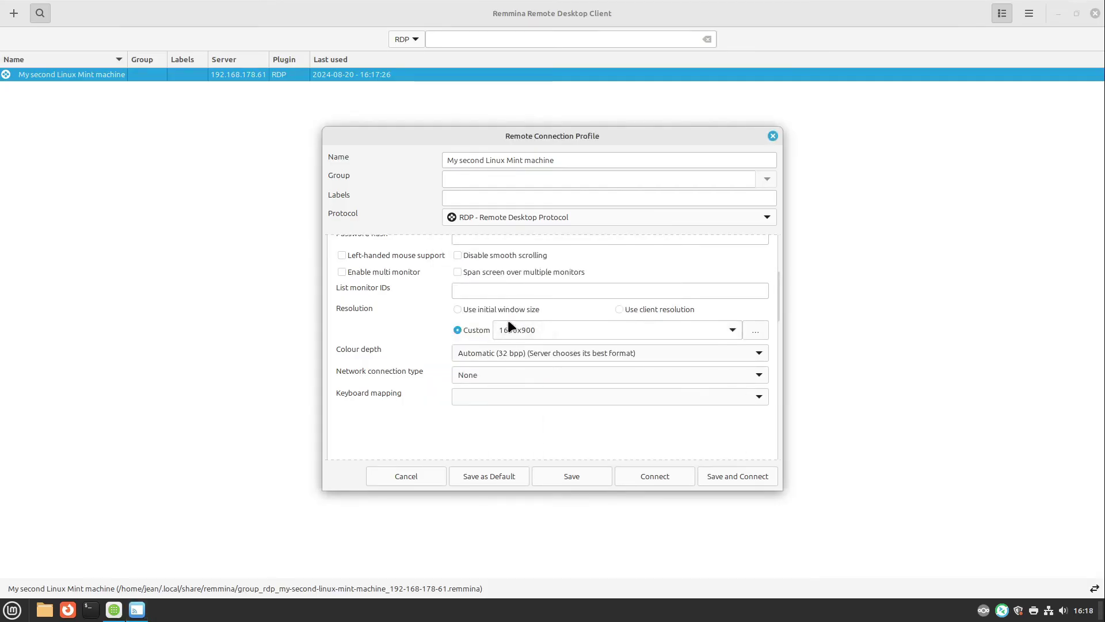
left_click(720, 482)
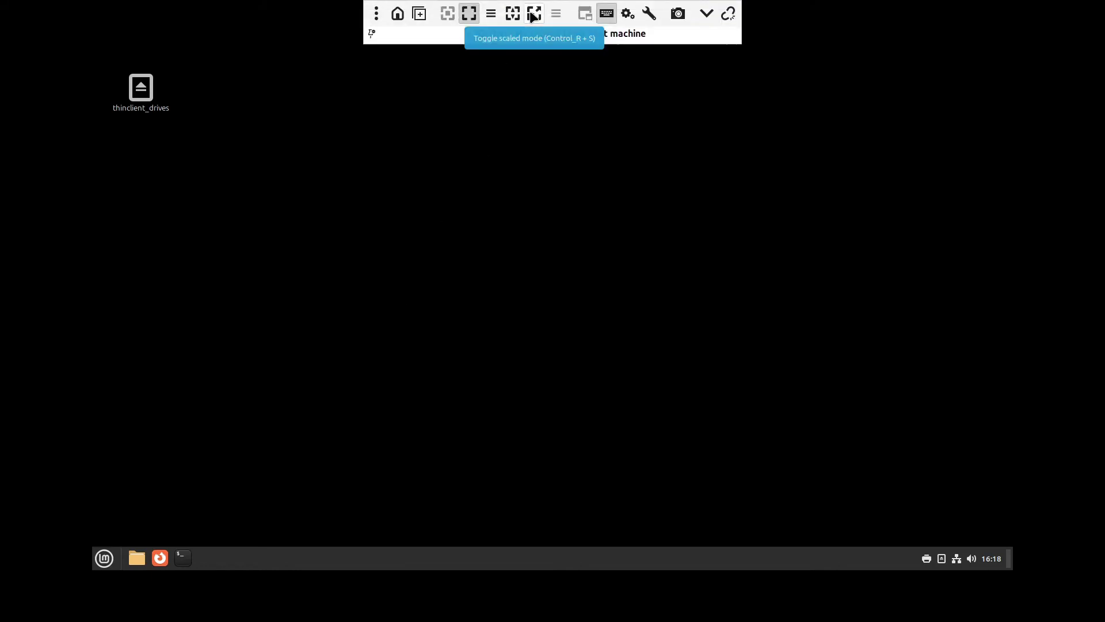
Step: Toggle scaled mode so the 1600x900 session fills the screen, then browse the remote start menu
left_click(532, 14)
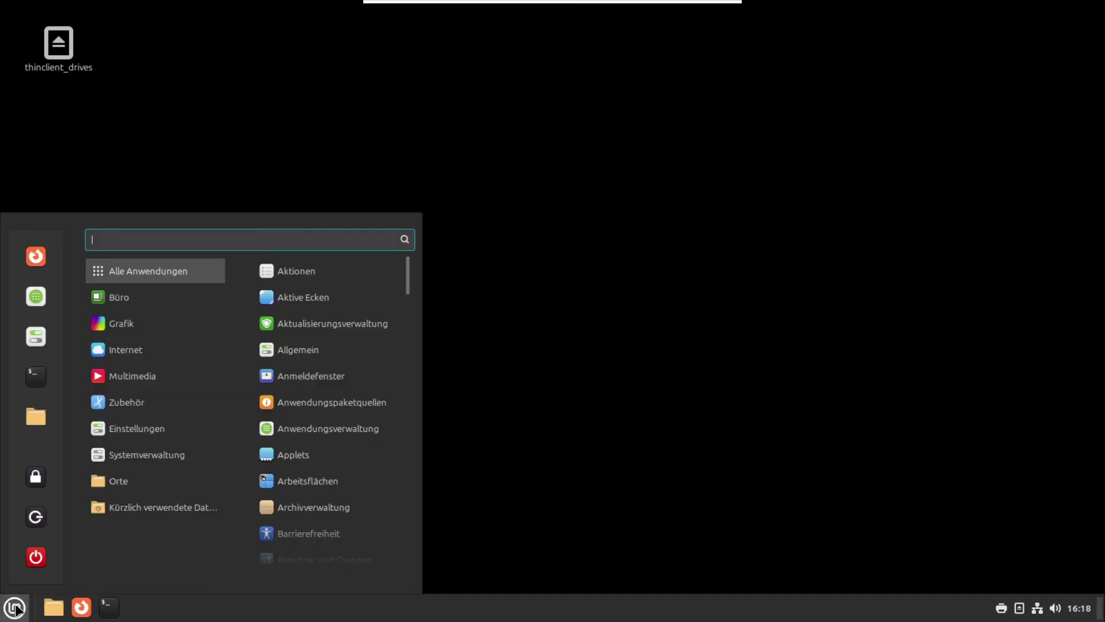
mouse_move(151, 309)
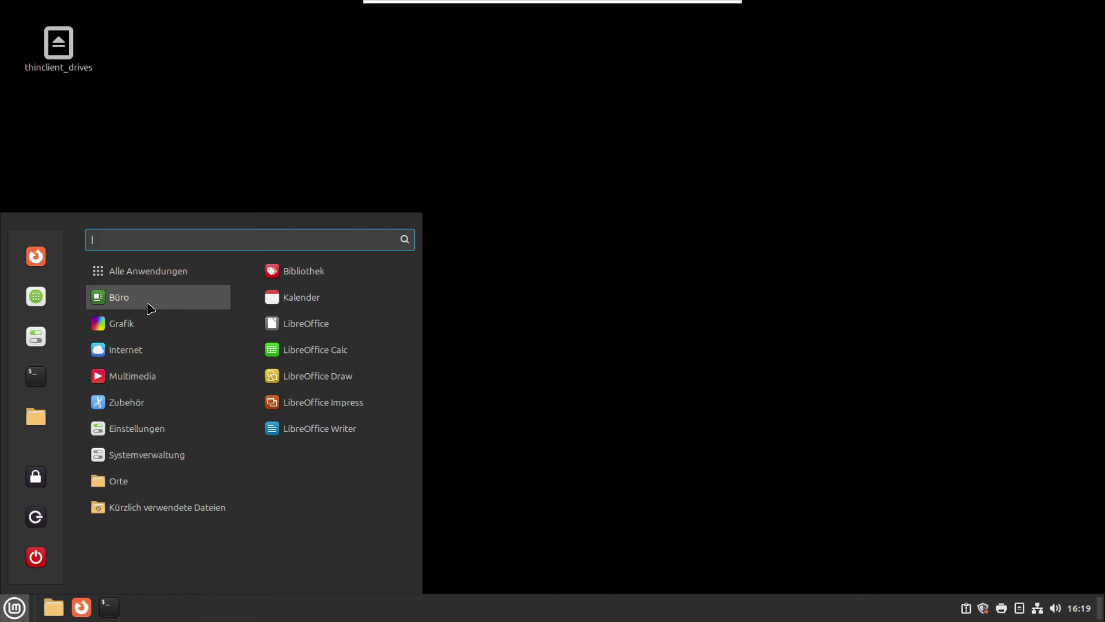
Step: Close the application menu and open thinclient_drives, then the shared _home_je folder
key("Escape")
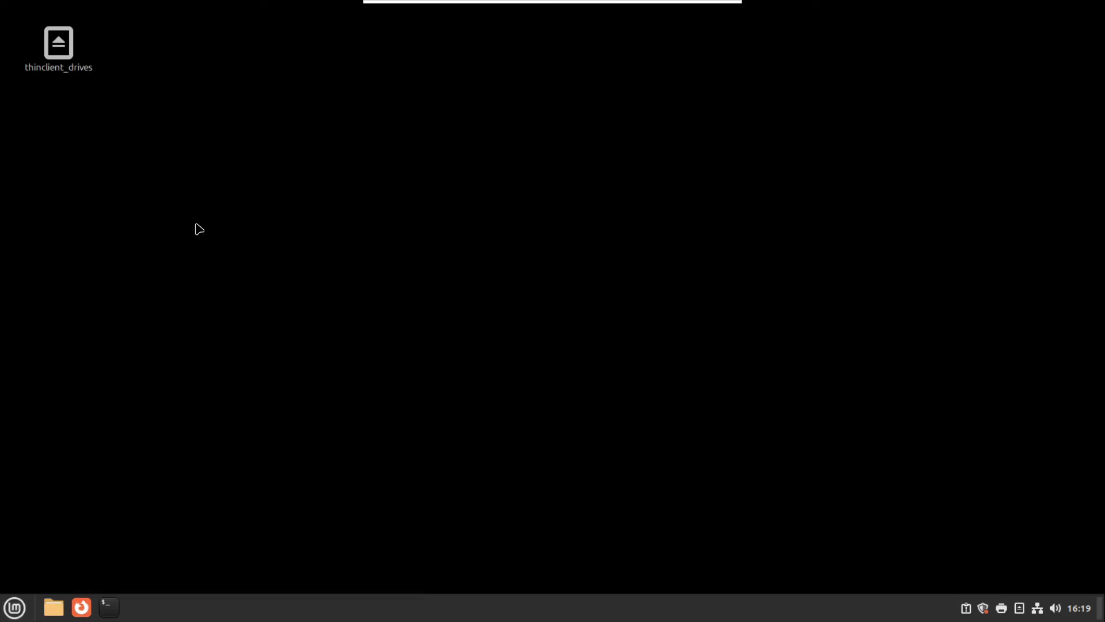
double_click(58, 43)
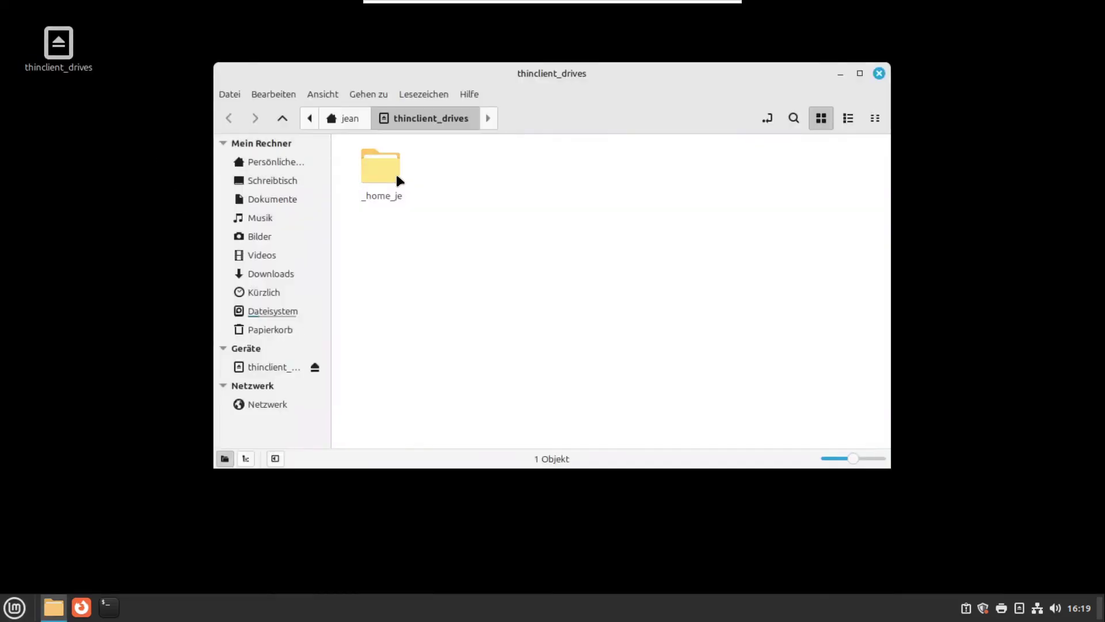
double_click(383, 167)
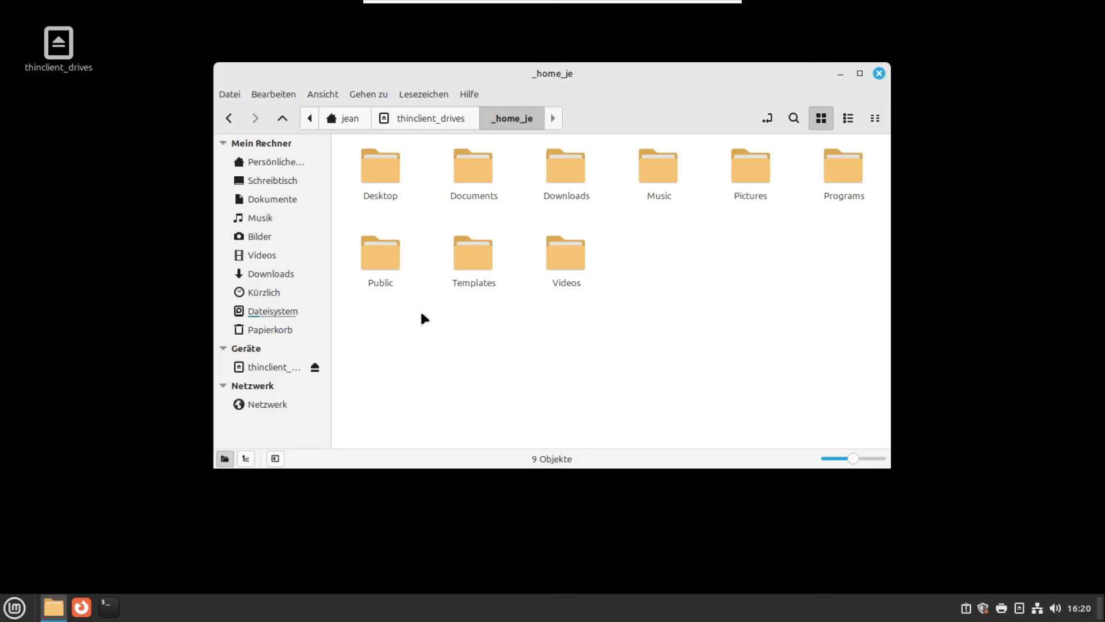
Step: Close the Nemo file manager and bring Firefox back with the Linux Ort homepage
left_click(878, 73)
mouse_move(666, 6)
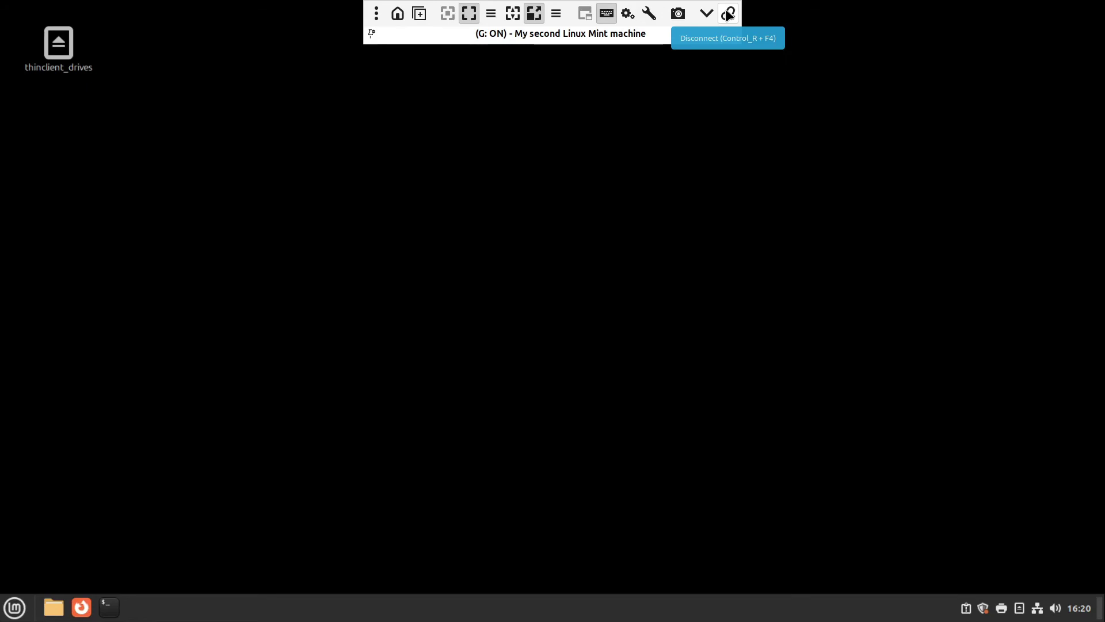
left_click(80, 613)
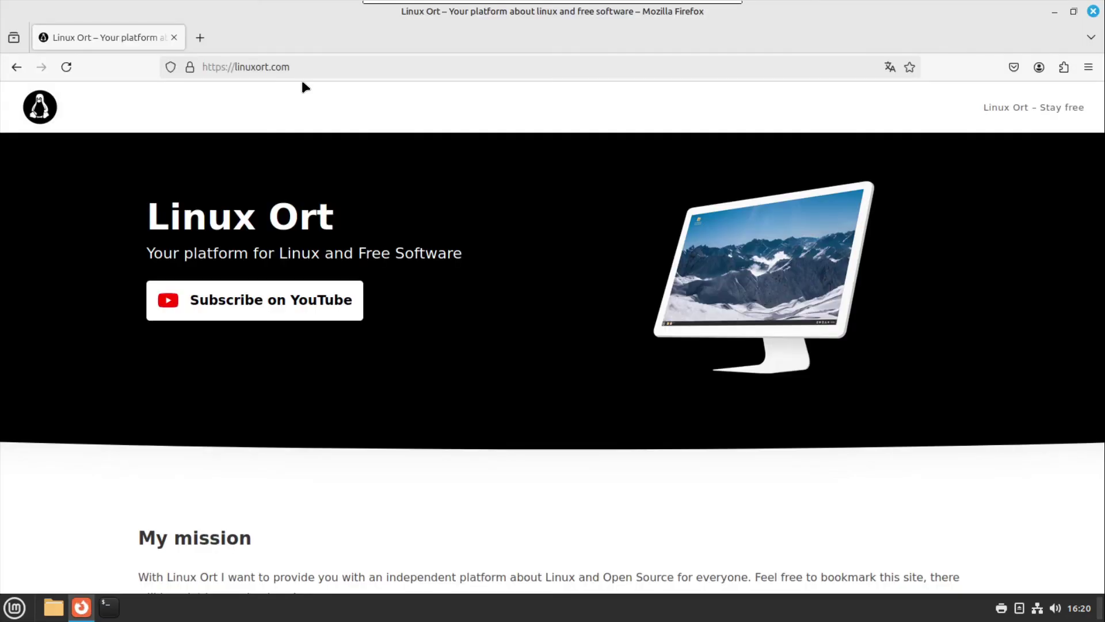